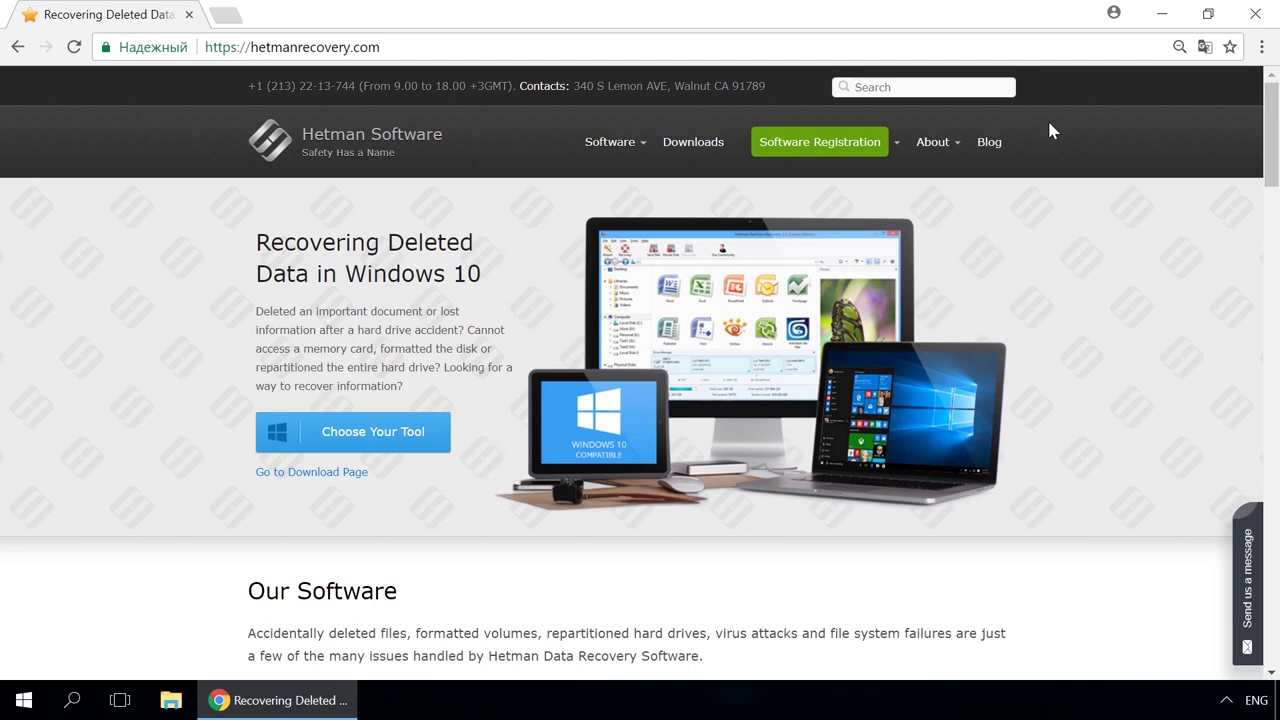
Open the Partition Recovery product page on the Hetman Software site
{"action": "mouse_move", "coordinate": [617, 150]}
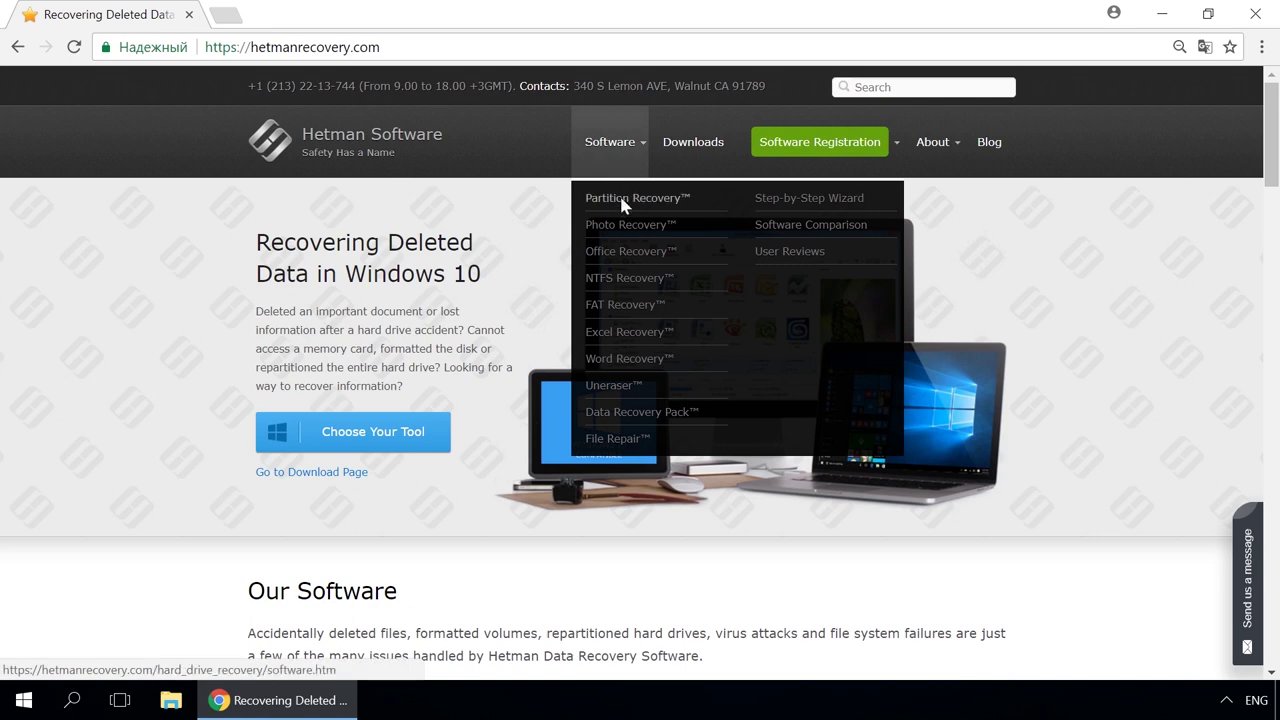
{"action": "left_click", "coordinate": [621, 199]}
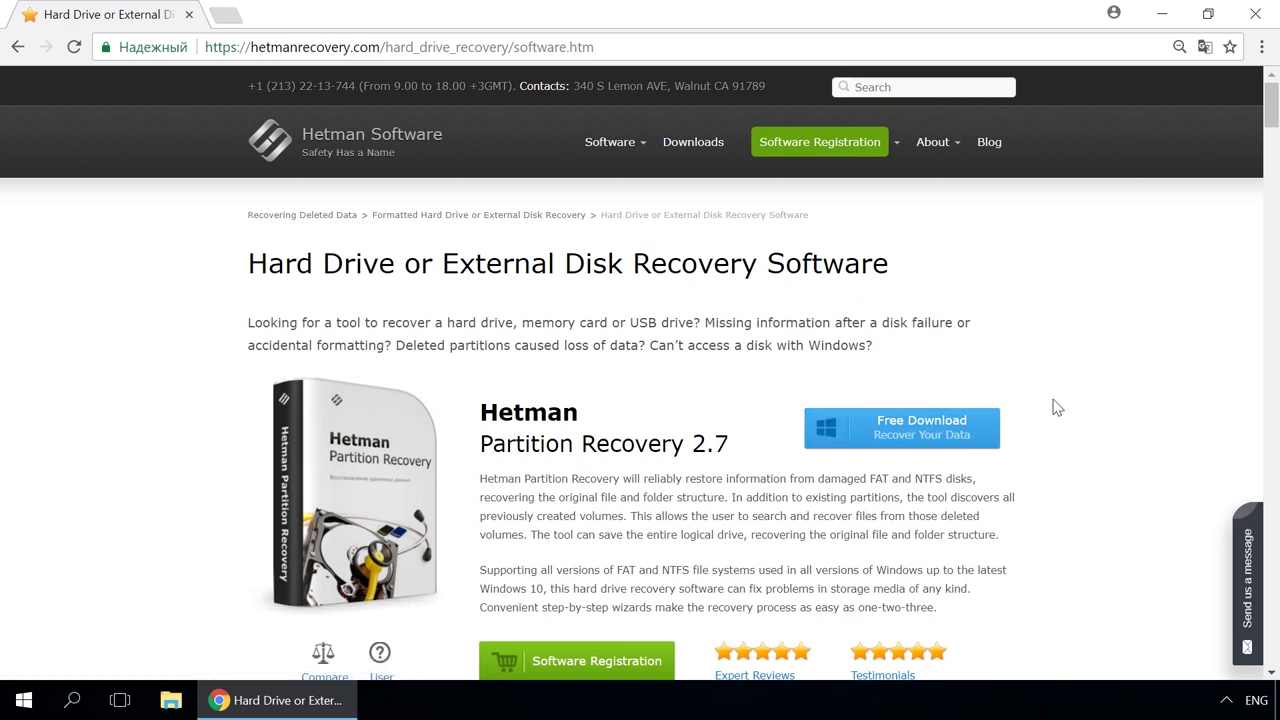
Look through the blog article on creating a storage space or mirrored volume in Windows 7, 8 or 10
{"action": "left_click", "coordinate": [986, 142]}
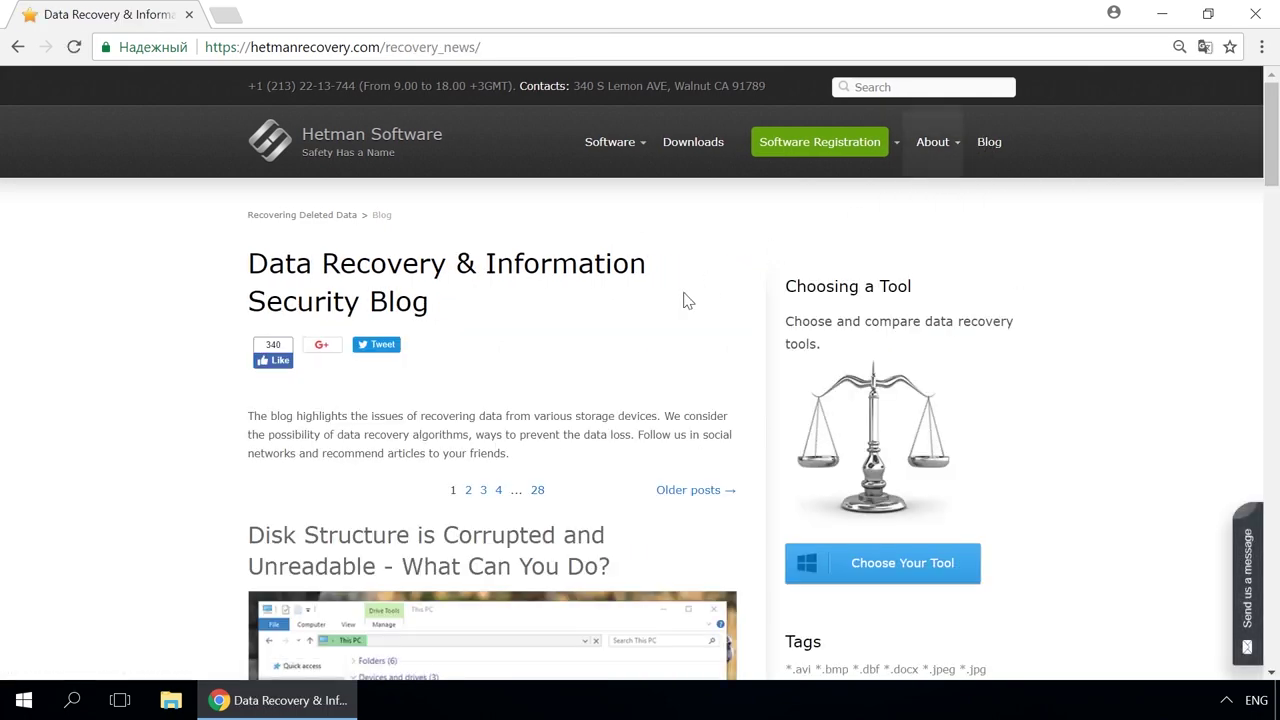
{"action": "scroll", "coordinate": [673, 309], "scroll_direction": "down", "scroll_amount": 10}
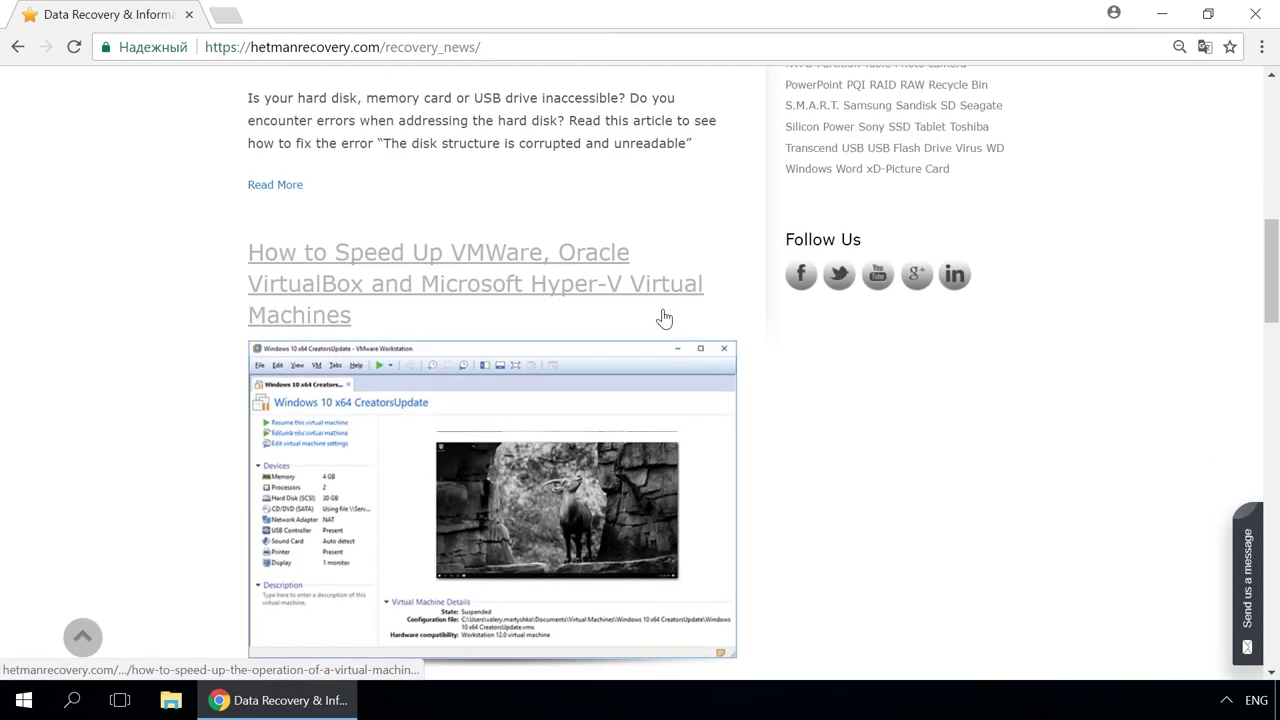
{"action": "scroll", "coordinate": [662, 318], "scroll_direction": "down", "scroll_amount": 6}
{"action": "left_click", "coordinate": [630, 297]}
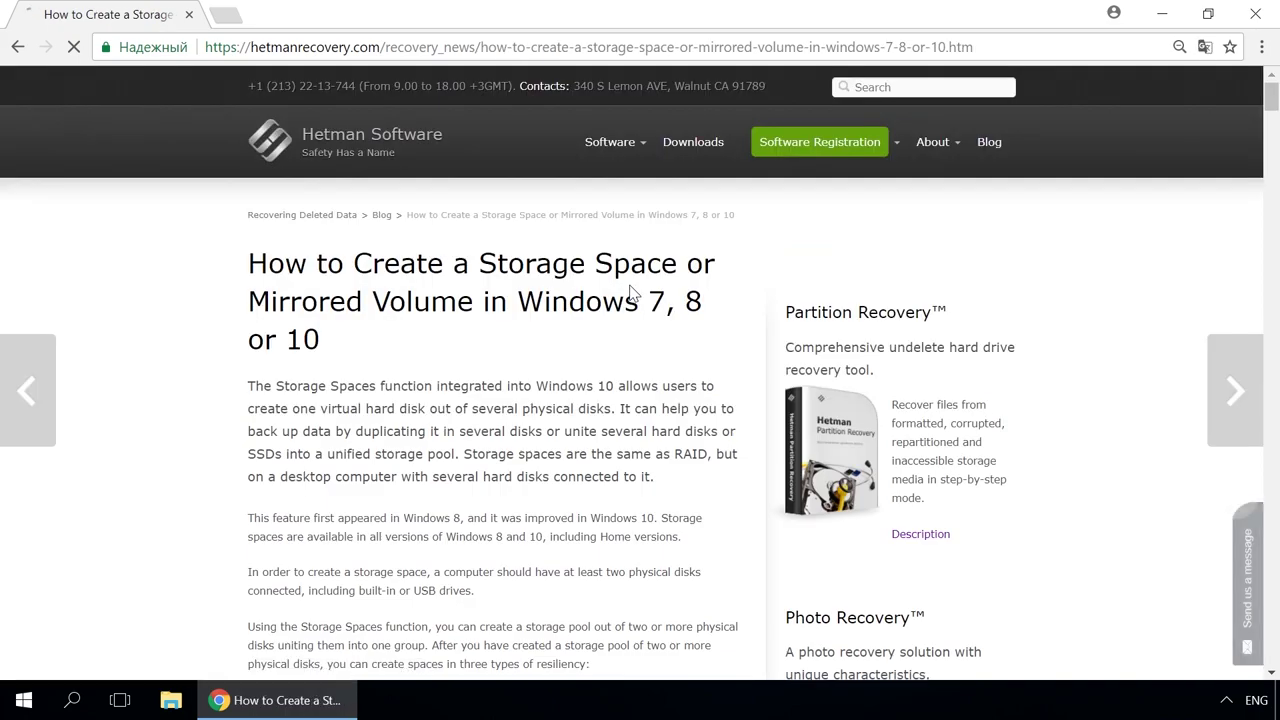
{"action": "scroll", "coordinate": [630, 292], "scroll_direction": "down", "scroll_amount": 12}
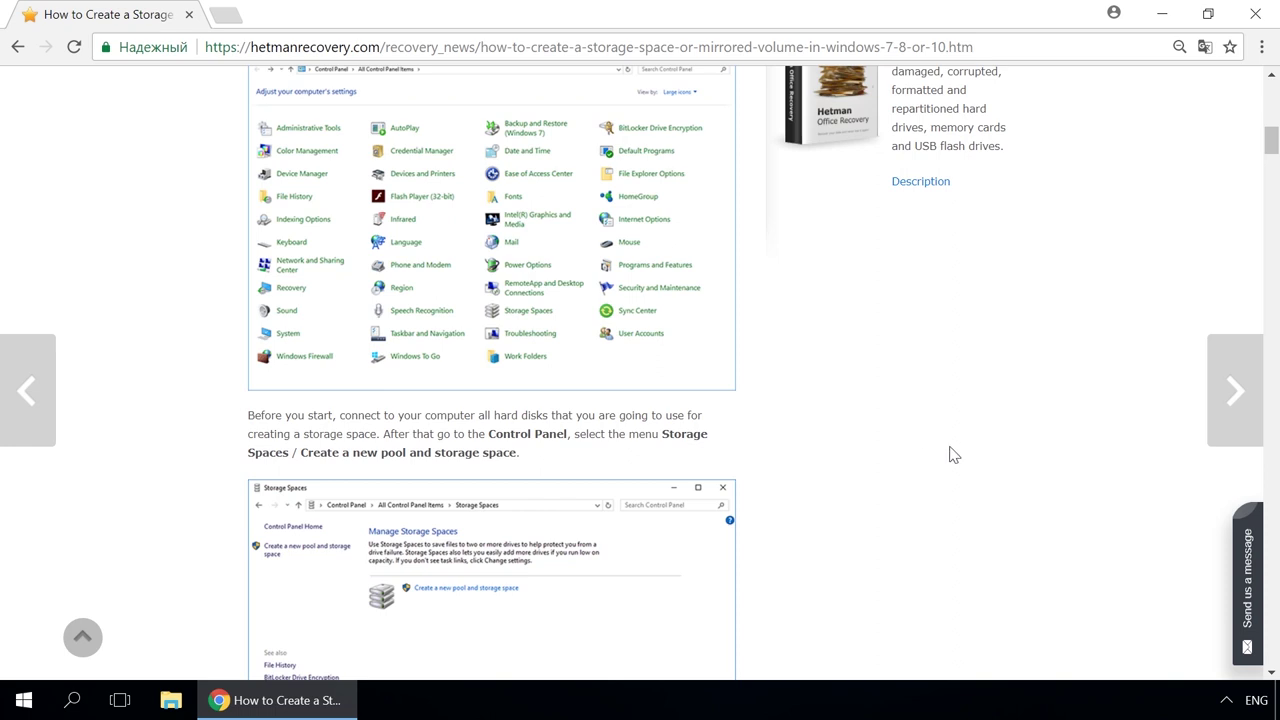
{"action": "left_click", "coordinate": [1248, 553]}
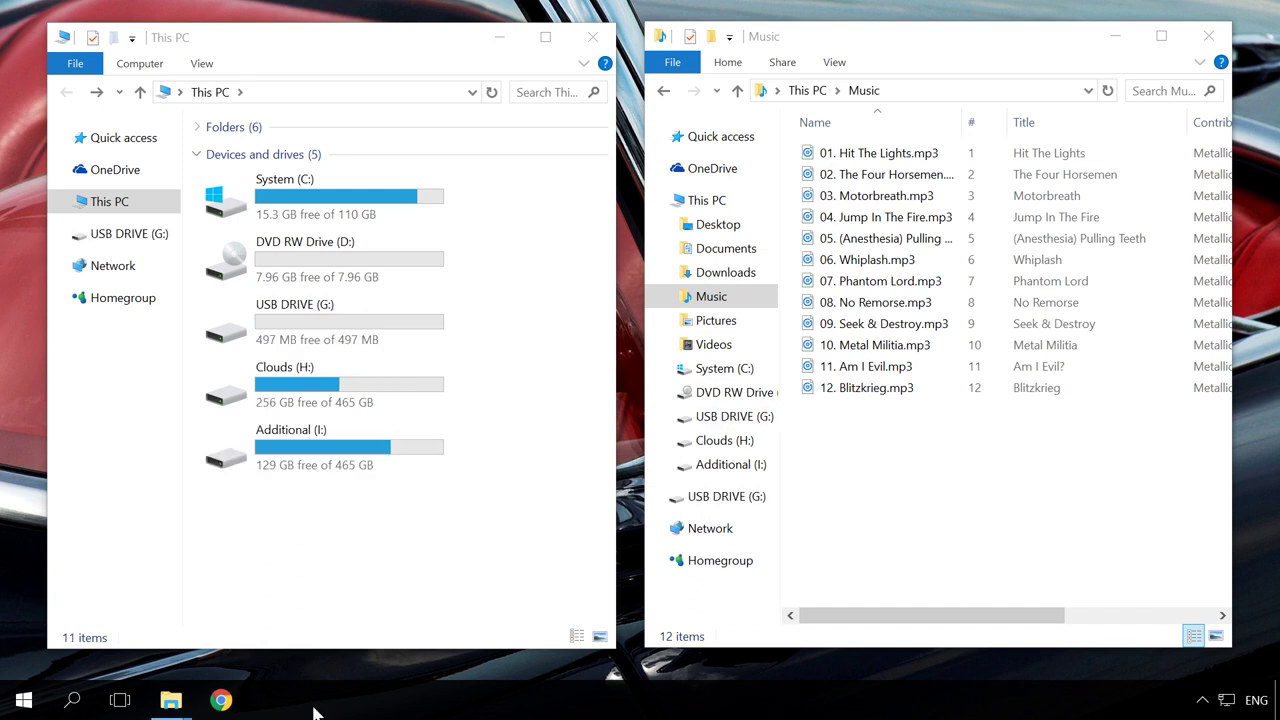
Switch to File Explorer and copy all twelve MP3 files from the Music folder to USB DRIVE (G:)
{"action": "double_click", "coordinate": [309, 323]}
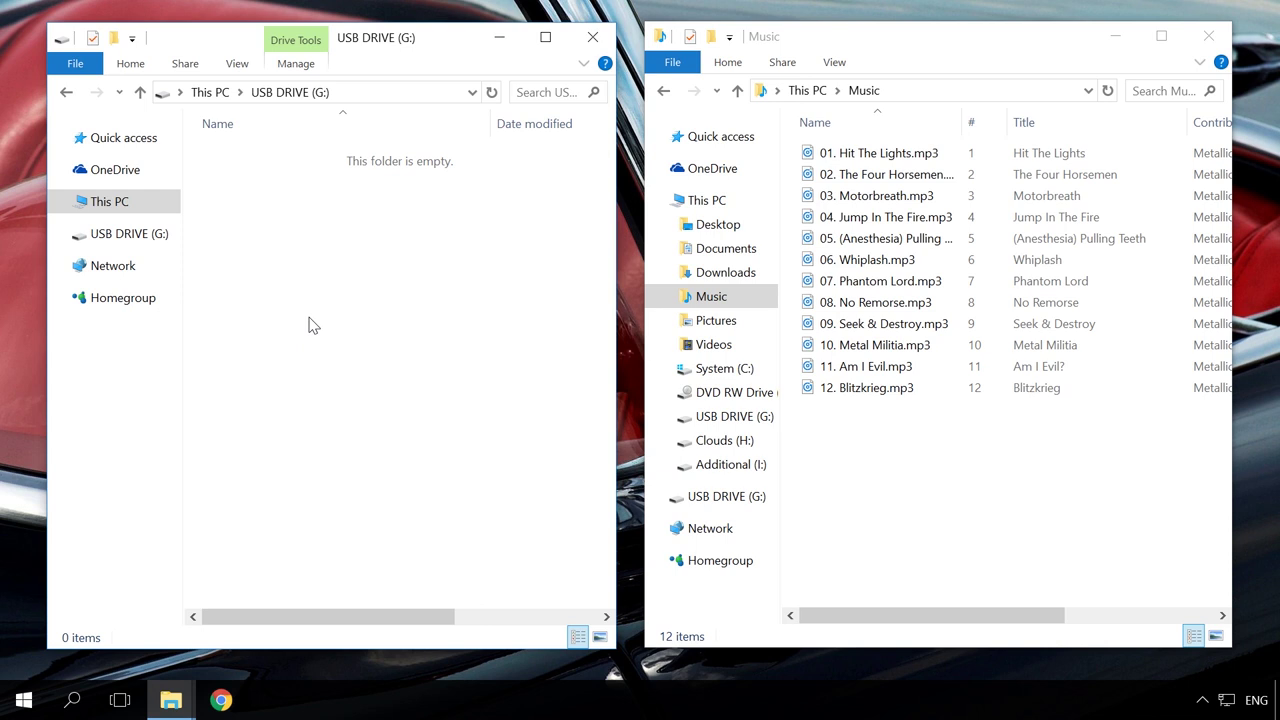
{"action": "left_click_drag", "start_coordinate": [1018, 508], "coordinate": [825, 140]}
{"action": "right_click", "coordinate": [825, 140]}
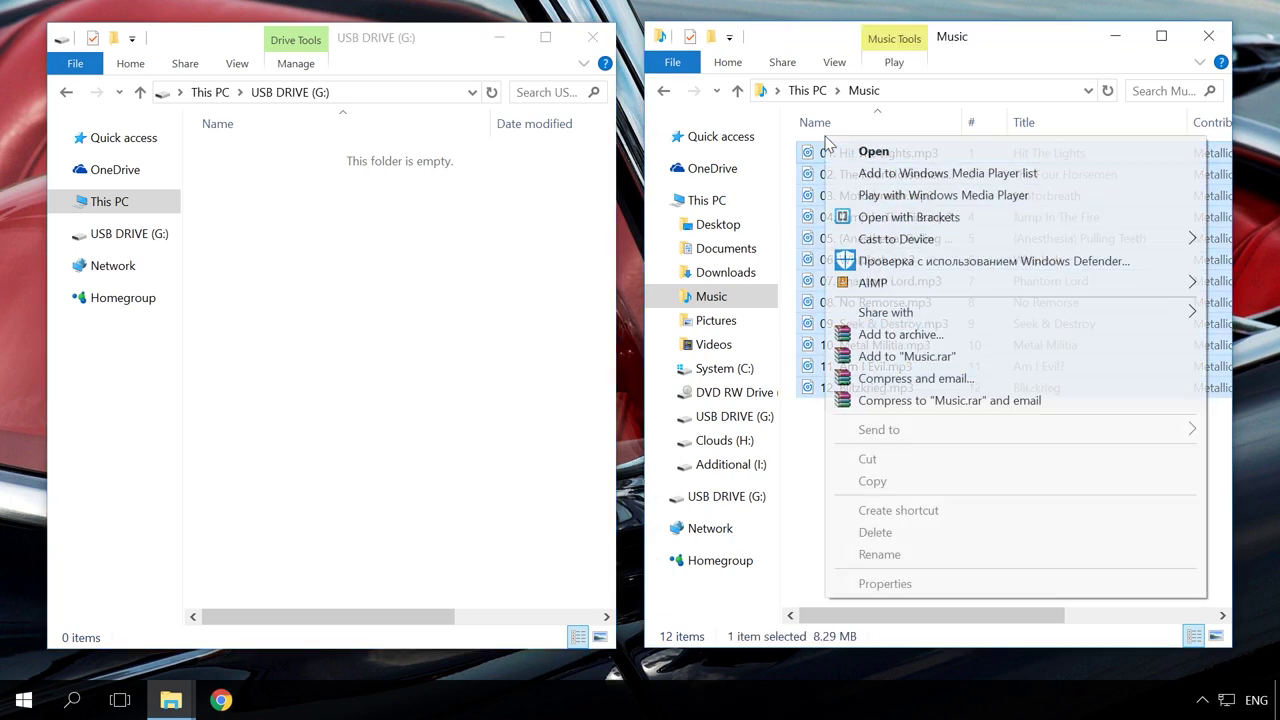
{"action": "left_click", "coordinate": [889, 481]}
{"action": "right_click", "coordinate": [272, 221]}
{"action": "left_click", "coordinate": [333, 364]}
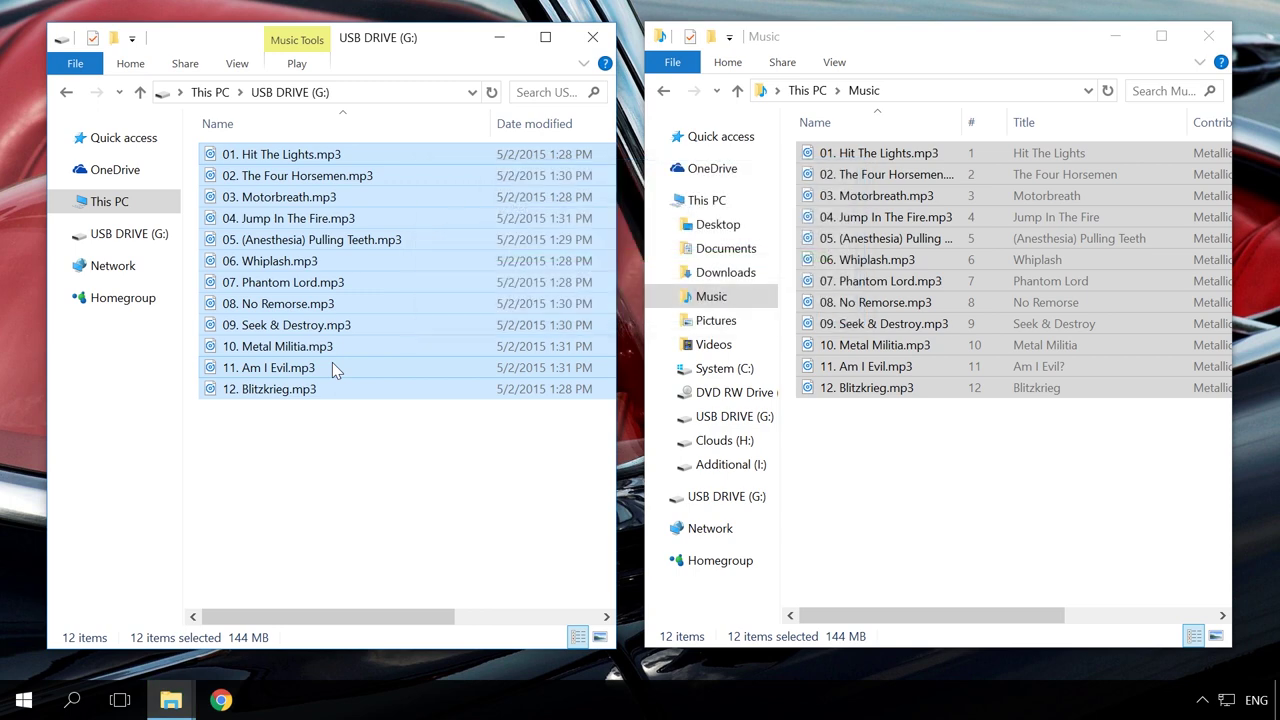
Return to This PC and view the properties of USB DRIVE (G:)
{"action": "left_click", "coordinate": [212, 92]}
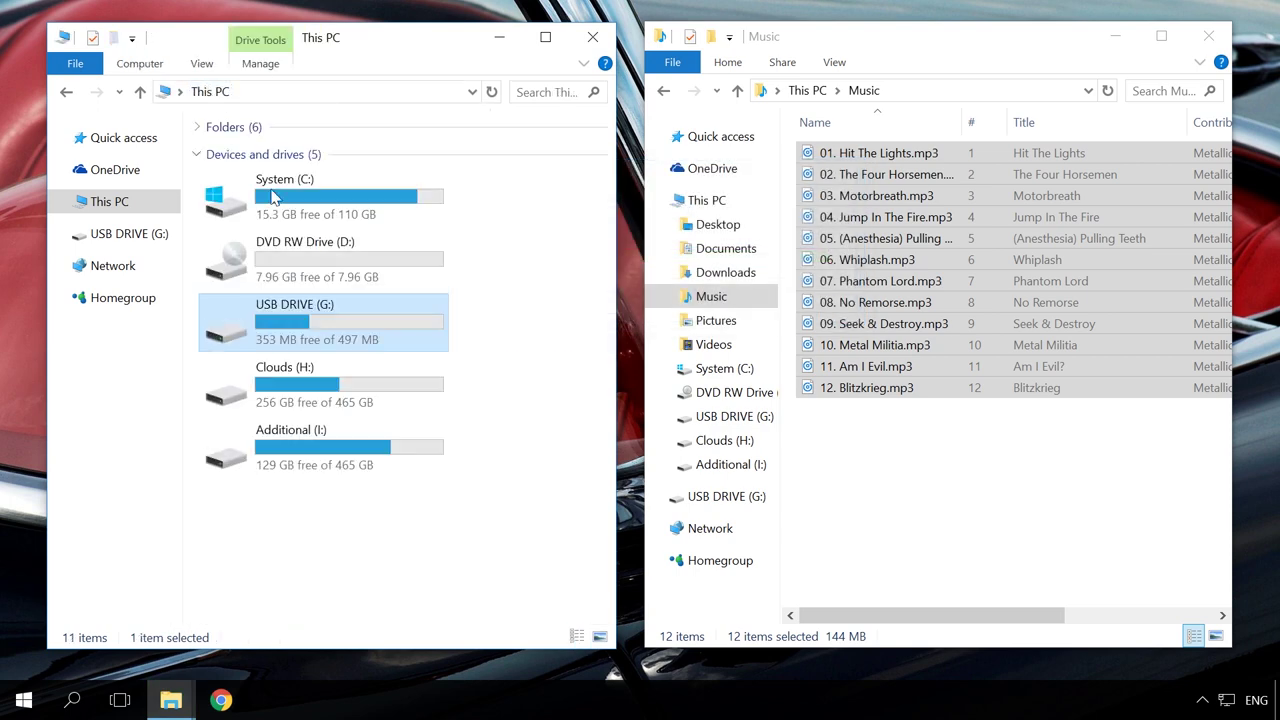
{"action": "right_click", "coordinate": [338, 325]}
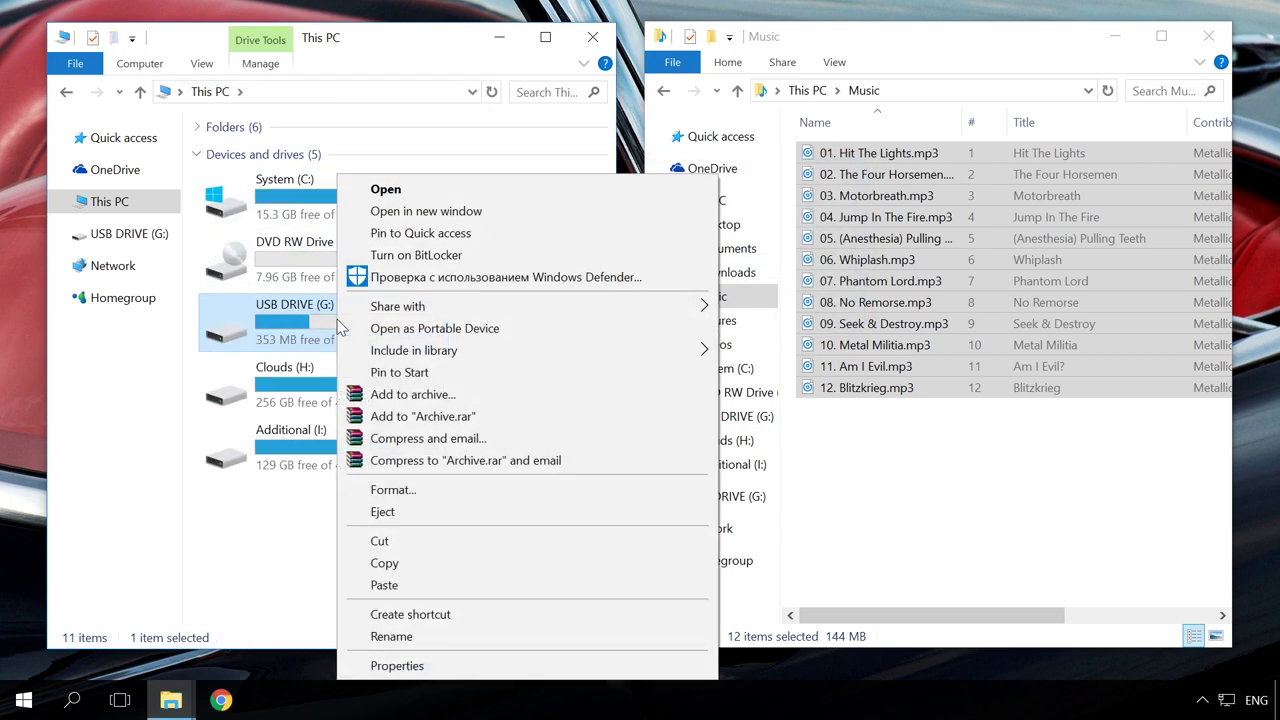
{"action": "left_click", "coordinate": [404, 667]}
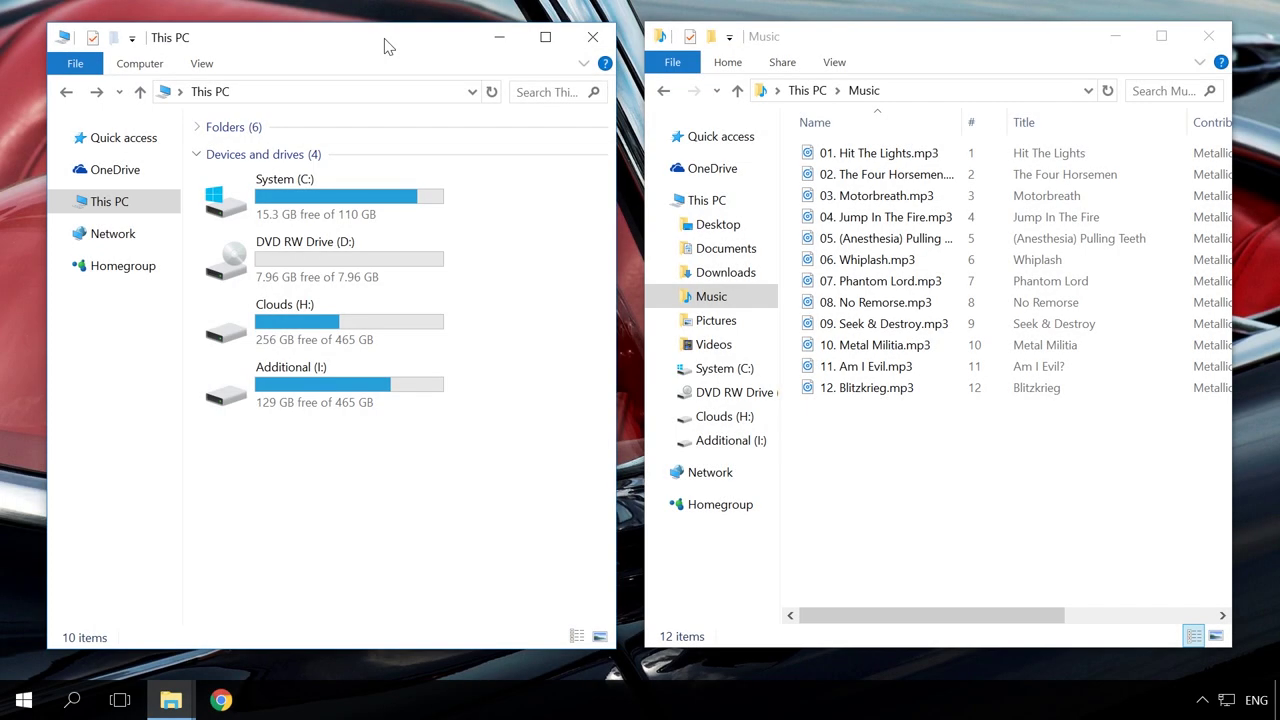
Set up the blank disc in DVD RW Drive (D:) for a CD/DVD player and add all twelve Music tracks to it
{"action": "double_click", "coordinate": [332, 255]}
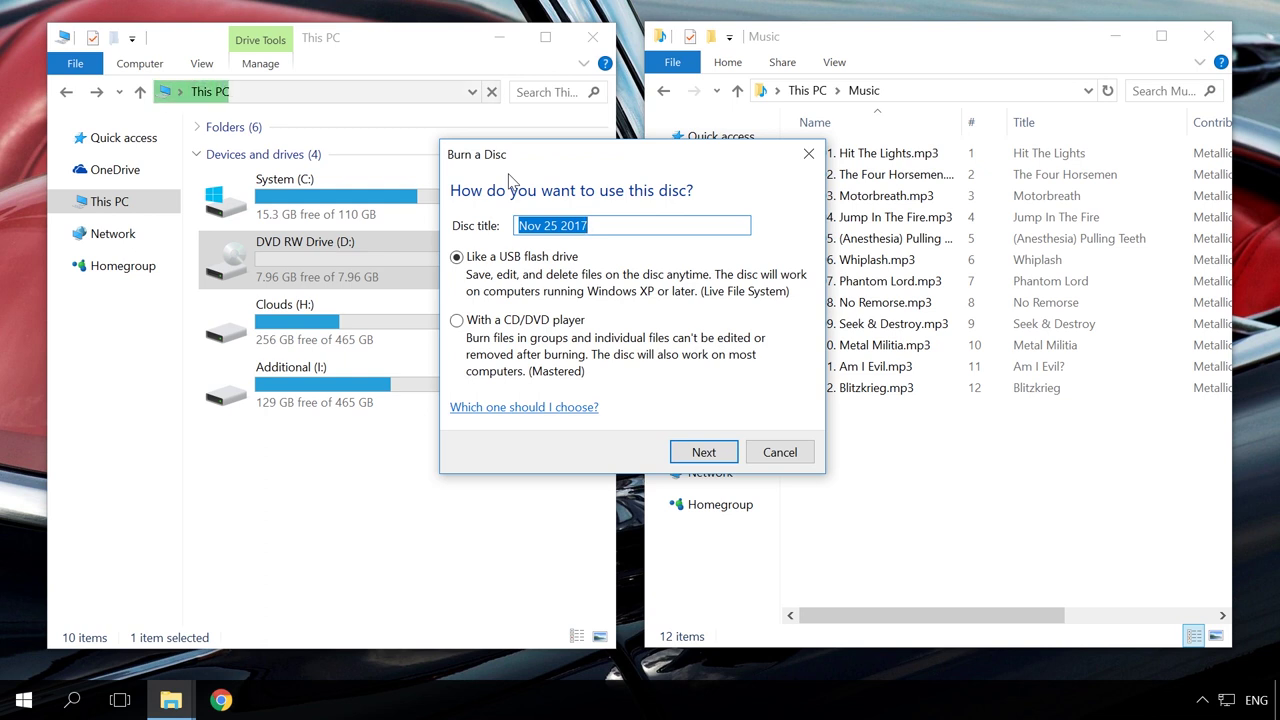
{"action": "left_click", "coordinate": [508, 326]}
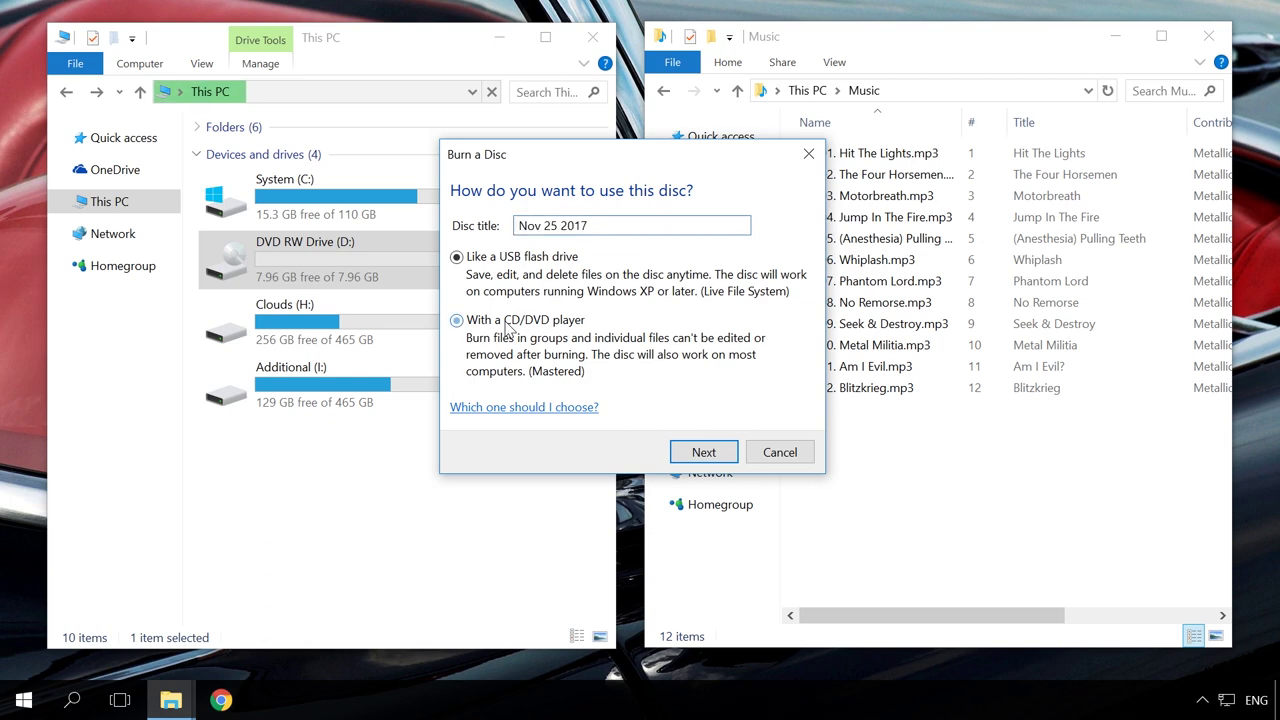
{"action": "left_click", "coordinate": [704, 453]}
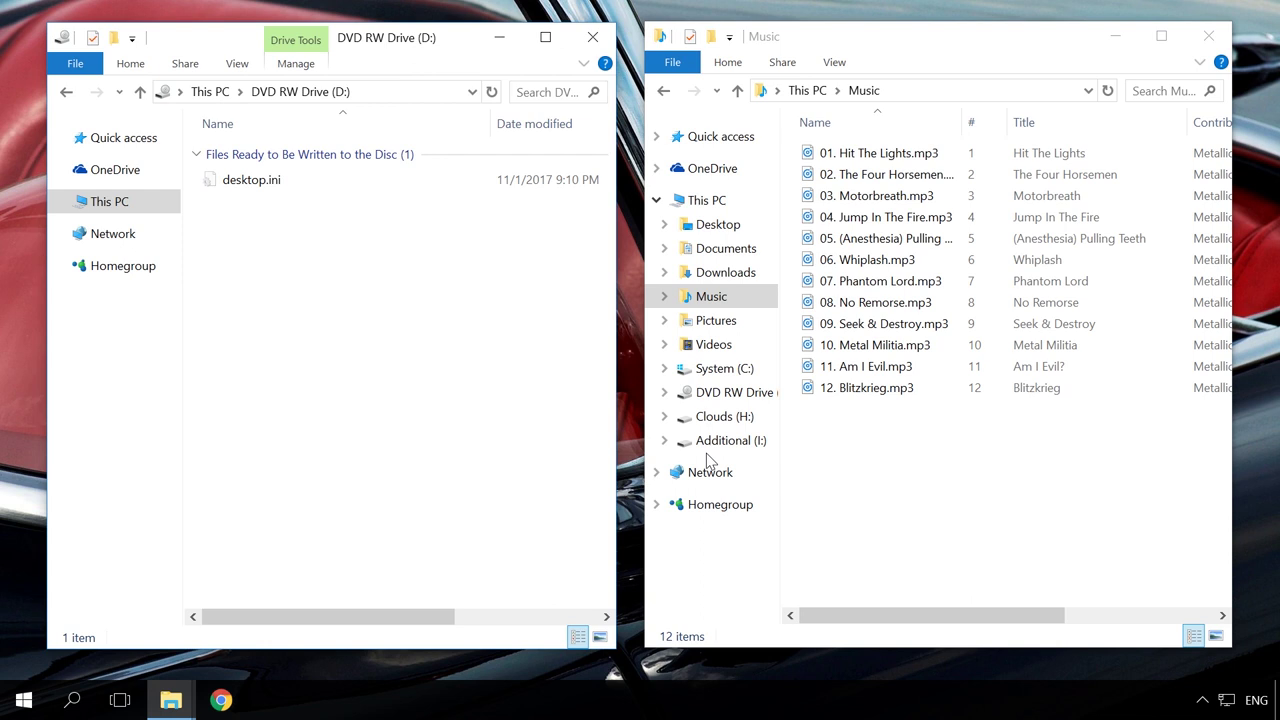
{"action": "left_click_drag", "start_coordinate": [896, 463], "coordinate": [401, 284]}
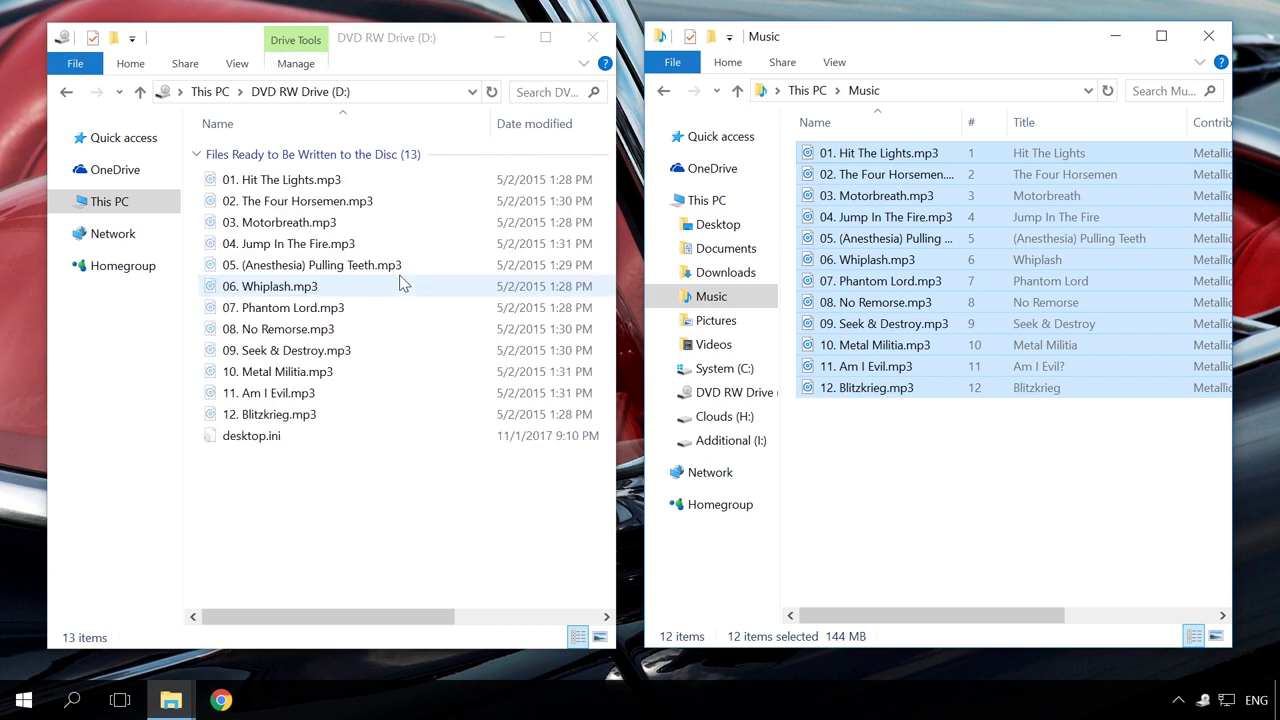
Burn the files waiting in drive D: at 8x recording speed, choosing to make a data CD
{"action": "left_click", "coordinate": [298, 44]}
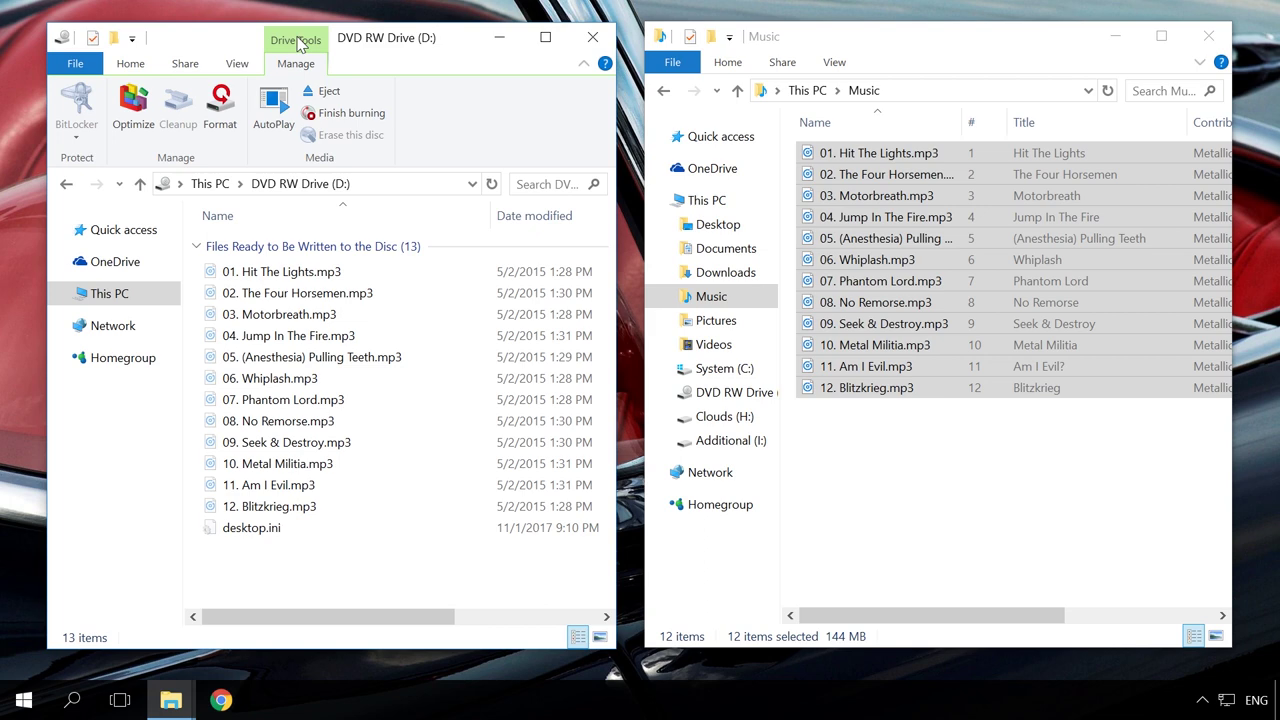
{"action": "left_click", "coordinate": [344, 114]}
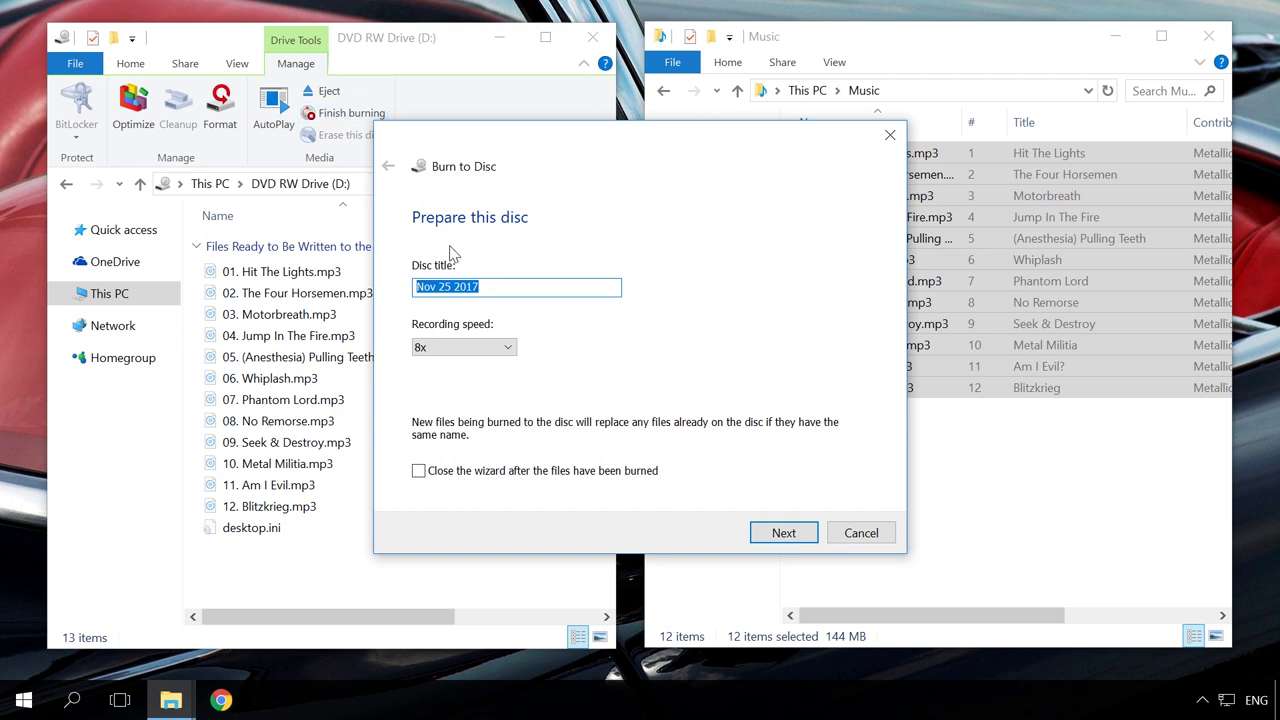
{"action": "left_click", "coordinate": [440, 350]}
{"action": "left_click", "coordinate": [440, 349]}
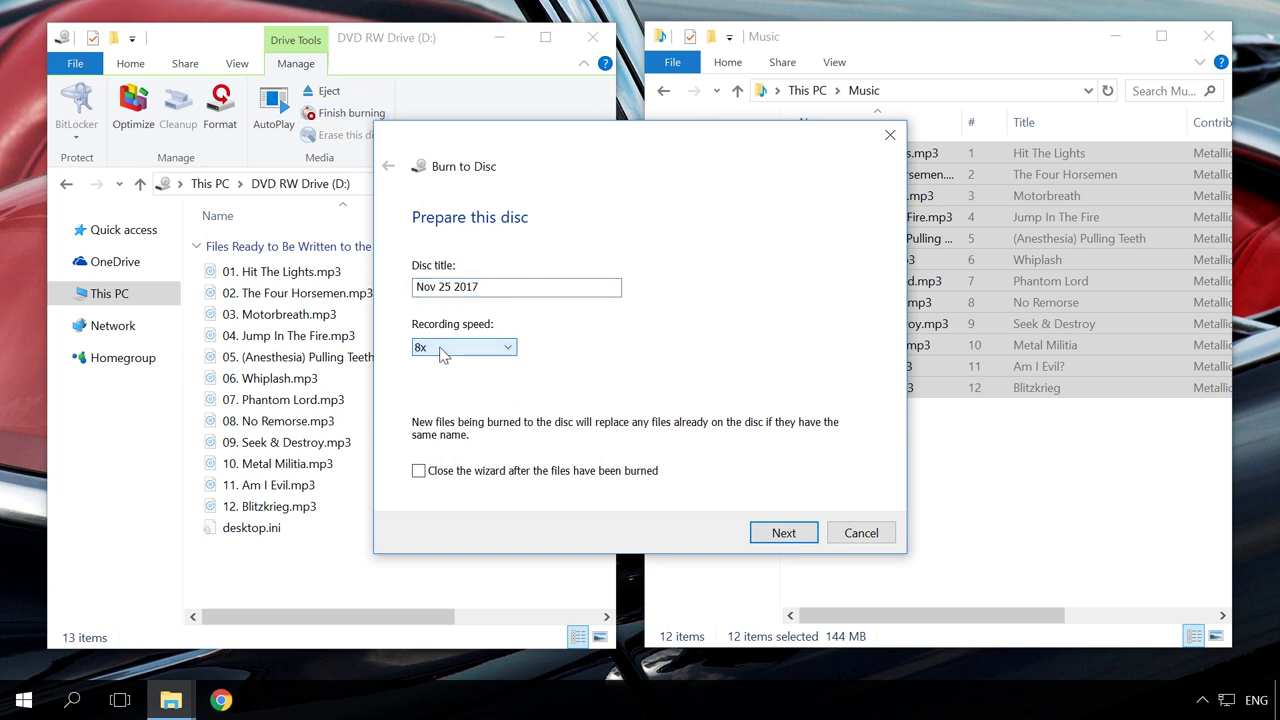
{"action": "left_click", "coordinate": [784, 534]}
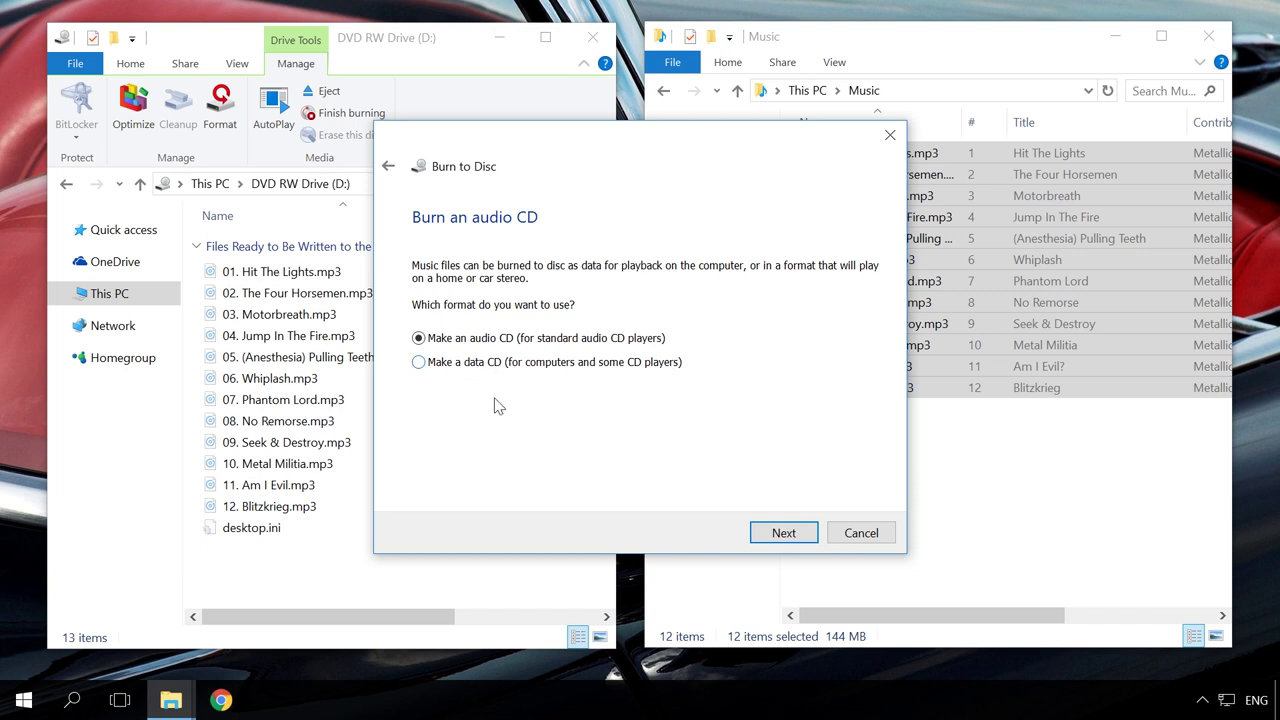
{"action": "left_click", "coordinate": [447, 370]}
{"action": "left_click", "coordinate": [783, 533]}
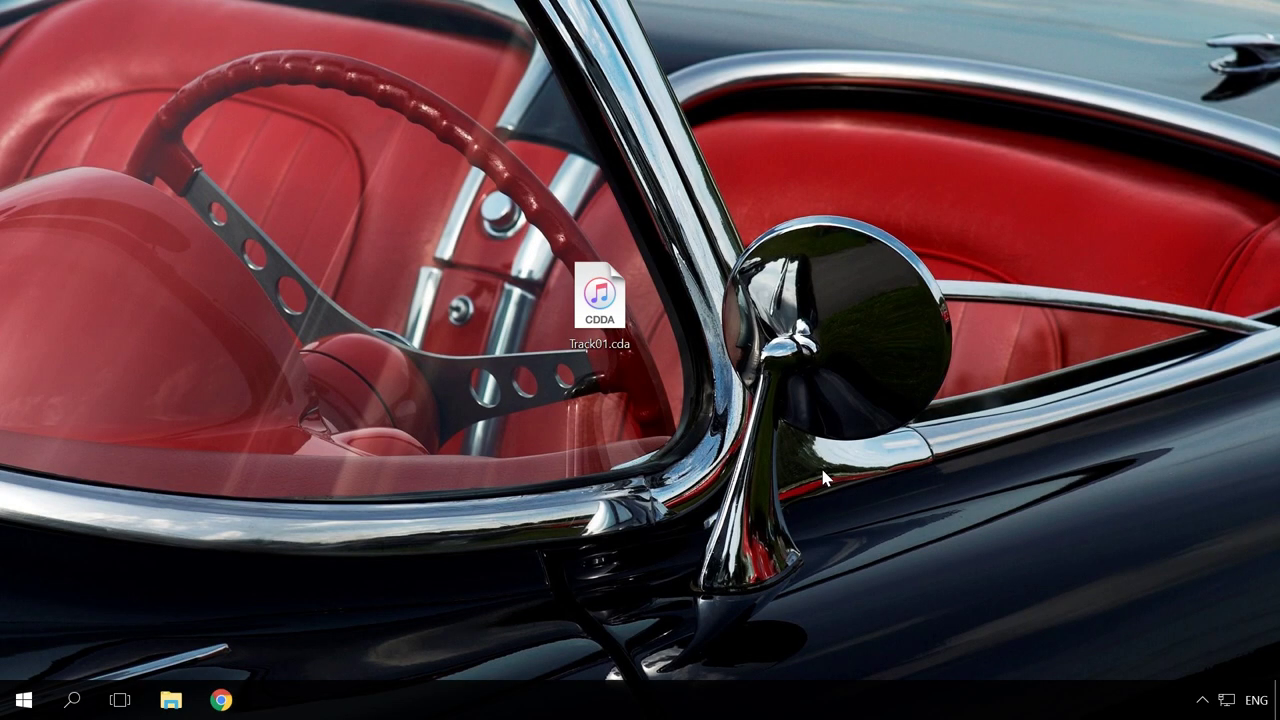
Open the Track01.cda file from the desktop
{"action": "double_click", "coordinate": [596, 305]}
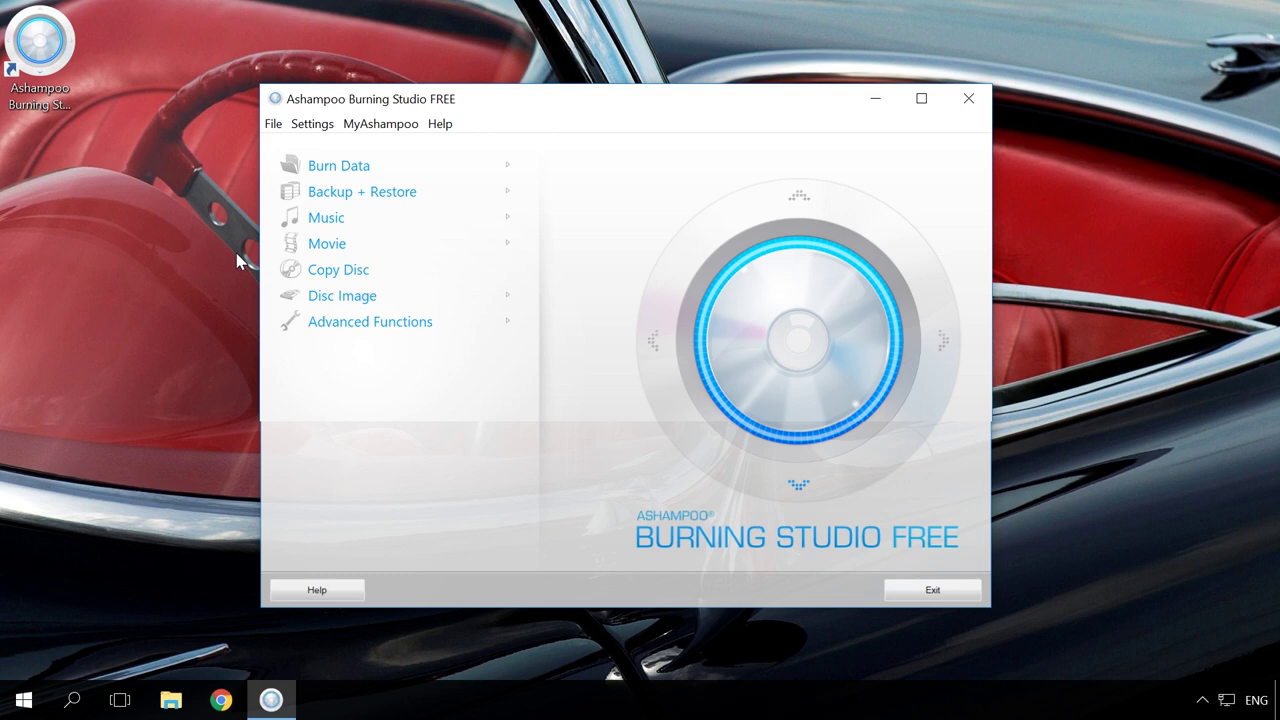
In Ashampoo Burning Studio FREE, begin ripping the audio CD in drive D: and proceed to track selection
{"action": "mouse_move", "coordinate": [327, 222]}
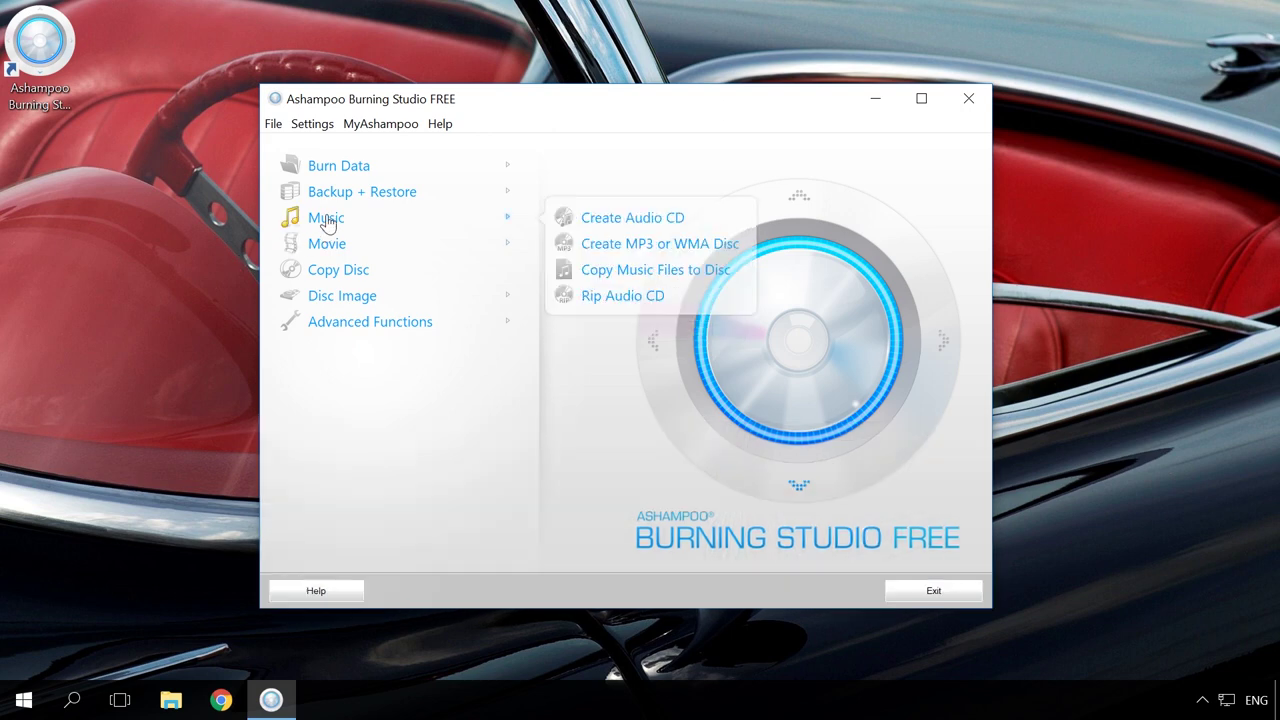
{"action": "left_click", "coordinate": [630, 298]}
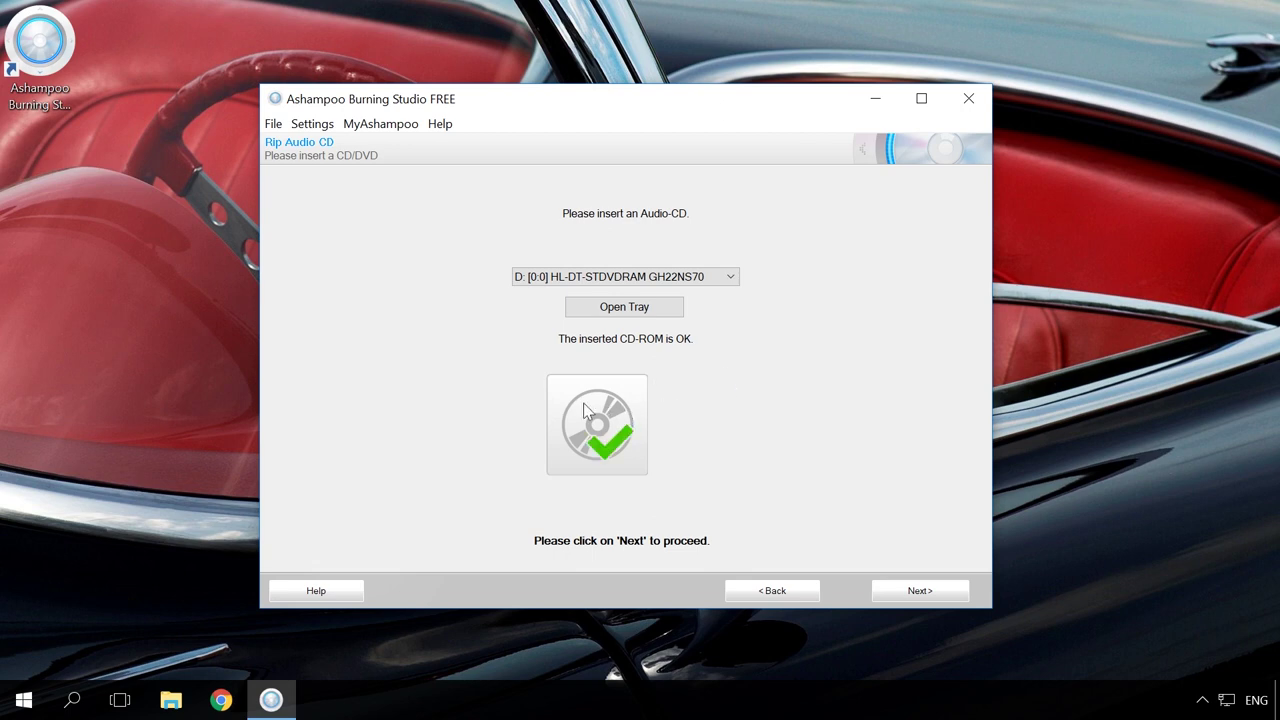
{"action": "left_click", "coordinate": [914, 591]}
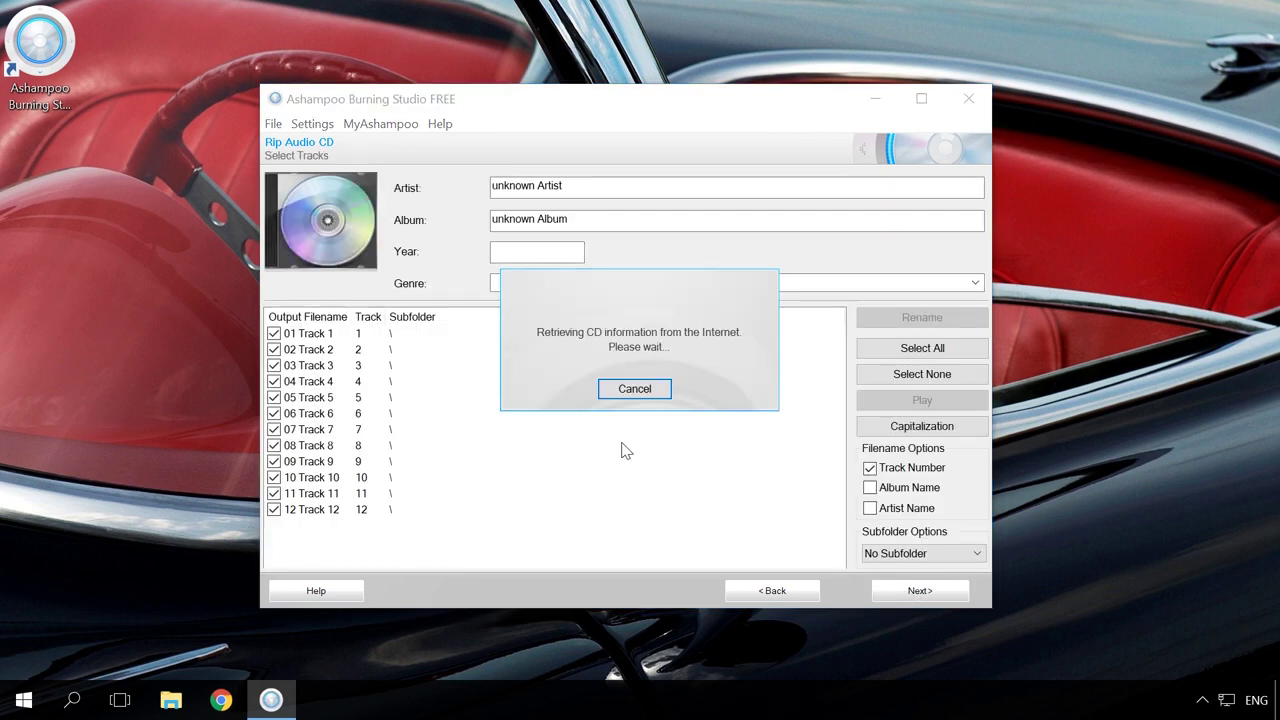
Exclude tracks 3 through 12 from the rip, leaving only Track 1 and Track 2 selected
{"action": "left_click", "coordinate": [273, 365]}
{"action": "left_click", "coordinate": [273, 381]}
{"action": "left_click", "coordinate": [273, 413]}
{"action": "left_click", "coordinate": [273, 429]}
{"action": "left_click", "coordinate": [273, 397]}
{"action": "left_click", "coordinate": [273, 445]}
{"action": "left_click", "coordinate": [273, 461]}
{"action": "left_click", "coordinate": [273, 477]}
{"action": "left_click", "coordinate": [273, 493]}
{"action": "left_click", "coordinate": [273, 509]}
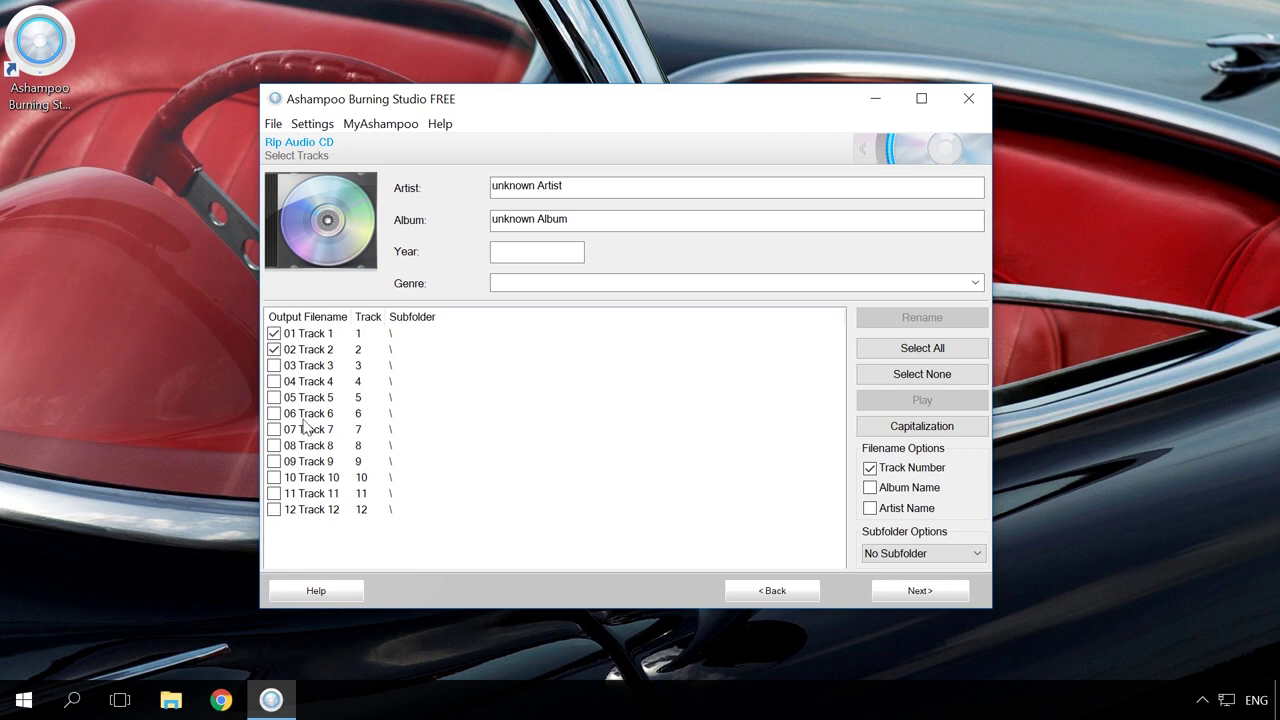
Preview Track 1 in the built-in player and close the player
{"action": "left_click", "coordinate": [316, 334]}
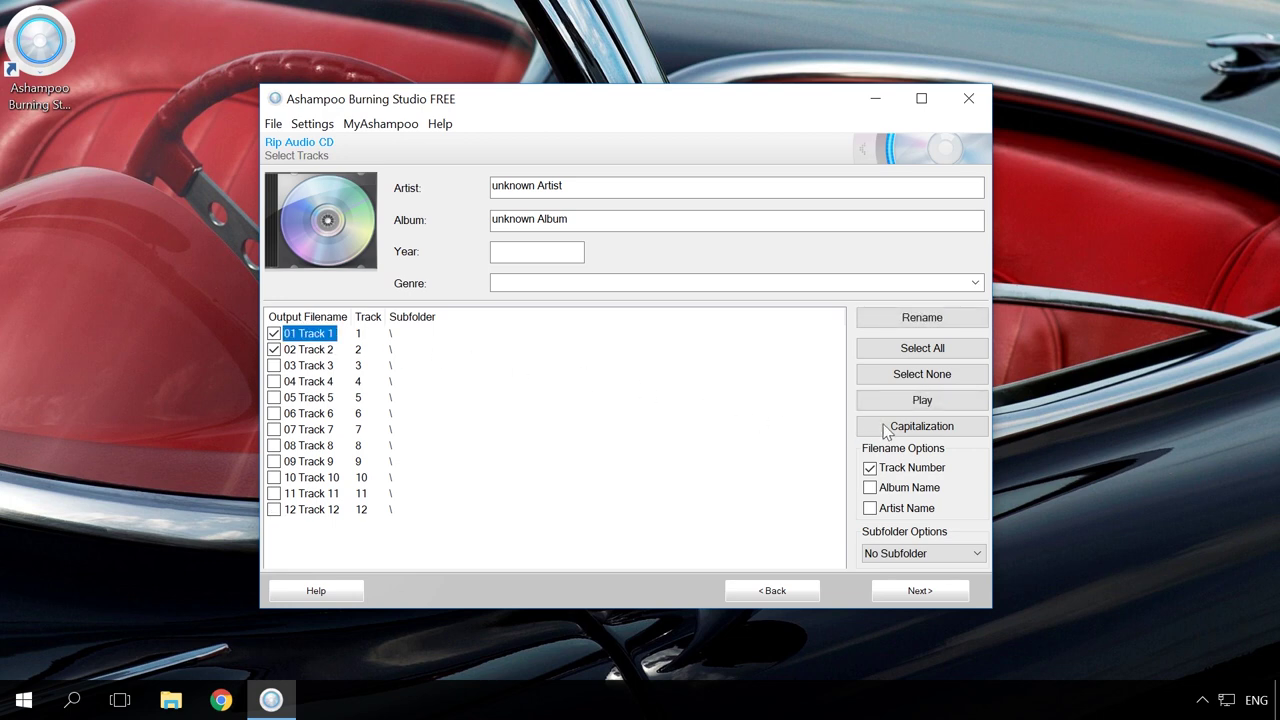
{"action": "left_click", "coordinate": [912, 402]}
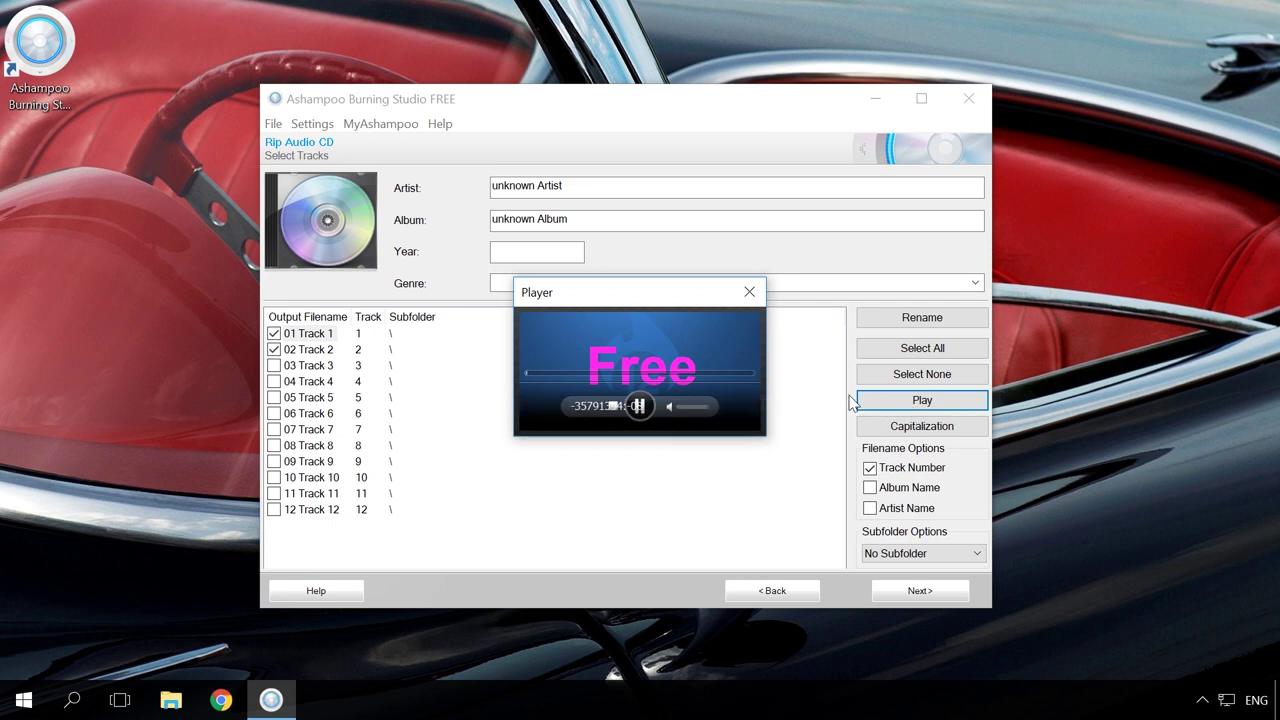
{"action": "left_click", "coordinate": [749, 295]}
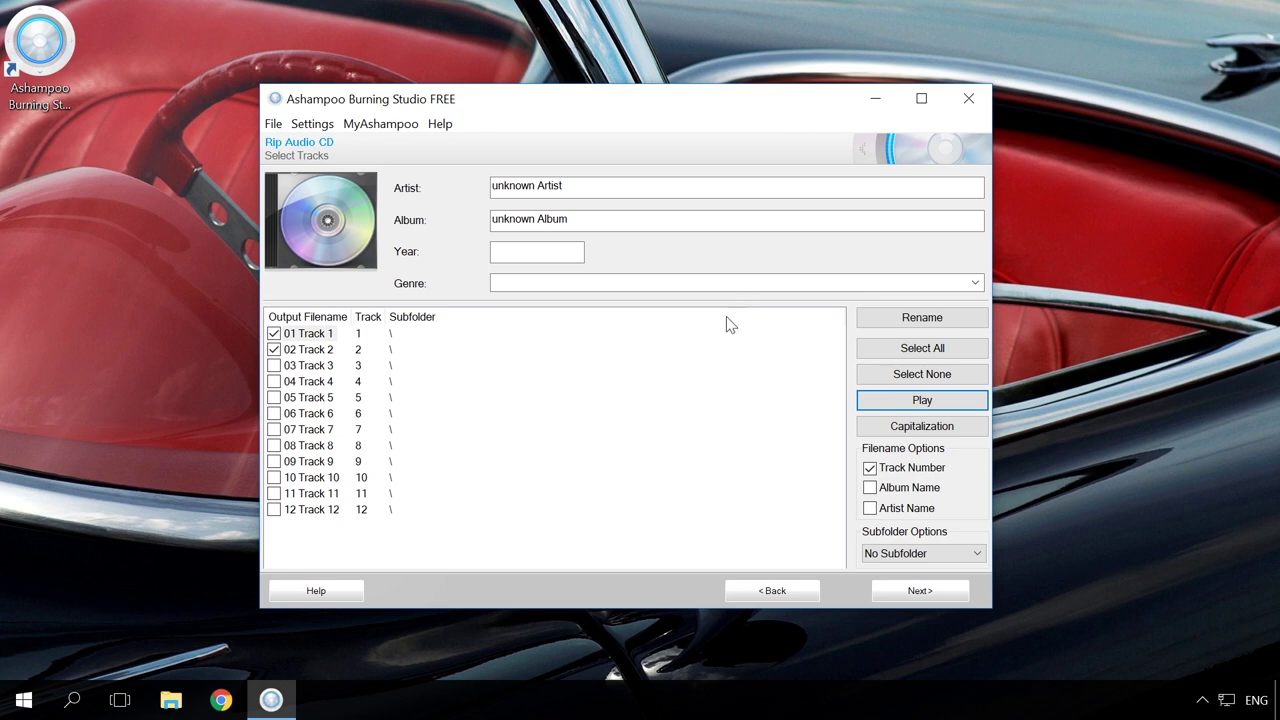
Proceed to the rip options and choose the Desktop under This PC as the output folder
{"action": "left_click", "coordinate": [920, 591]}
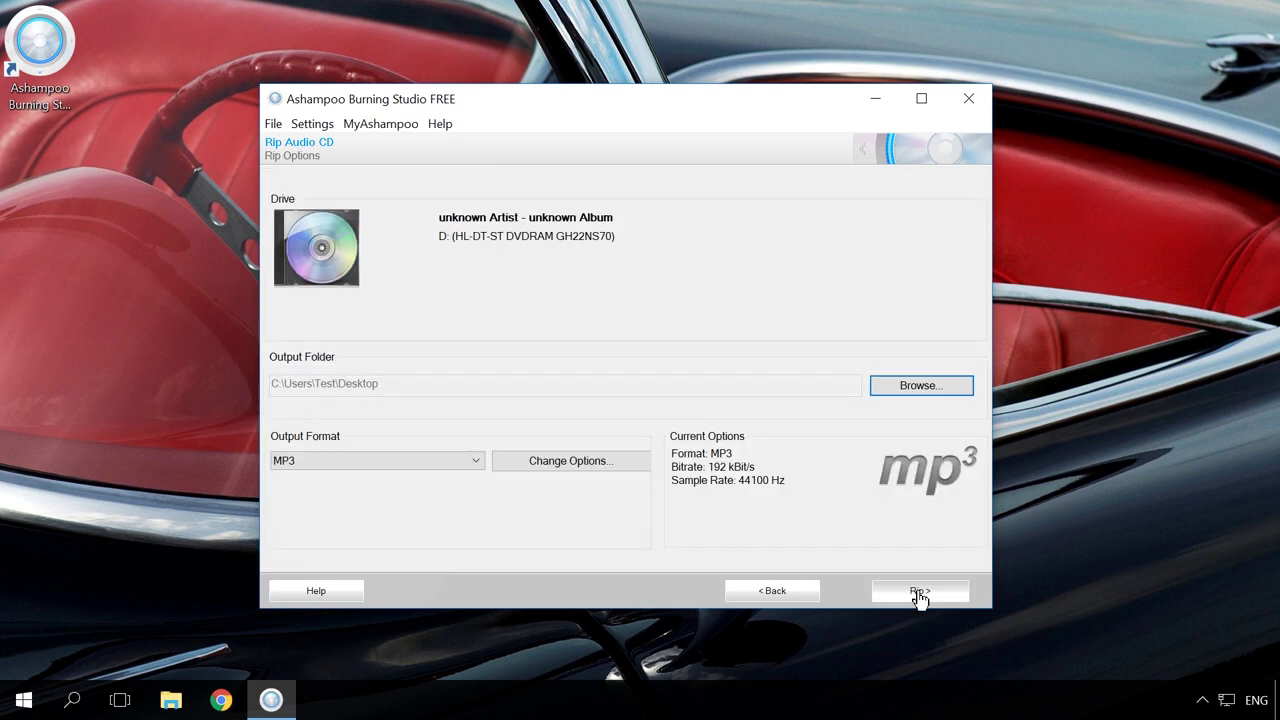
{"action": "left_click", "coordinate": [905, 388]}
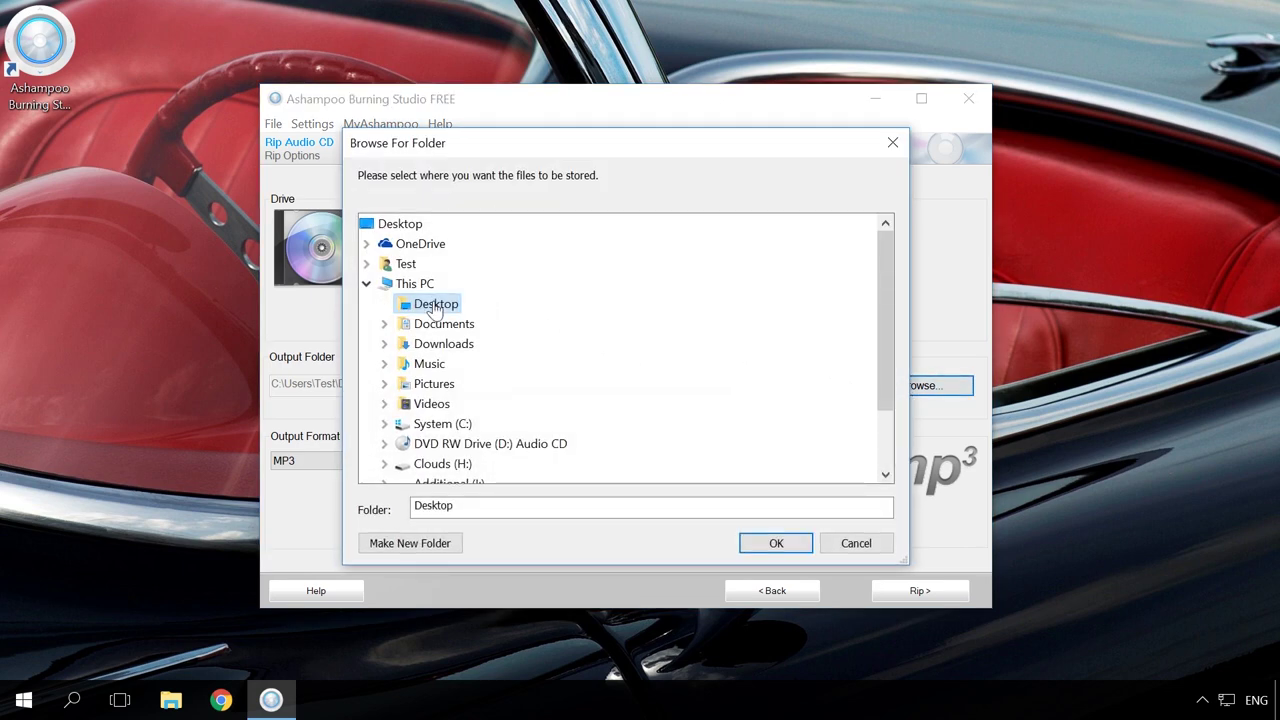
{"action": "left_click", "coordinate": [776, 545]}
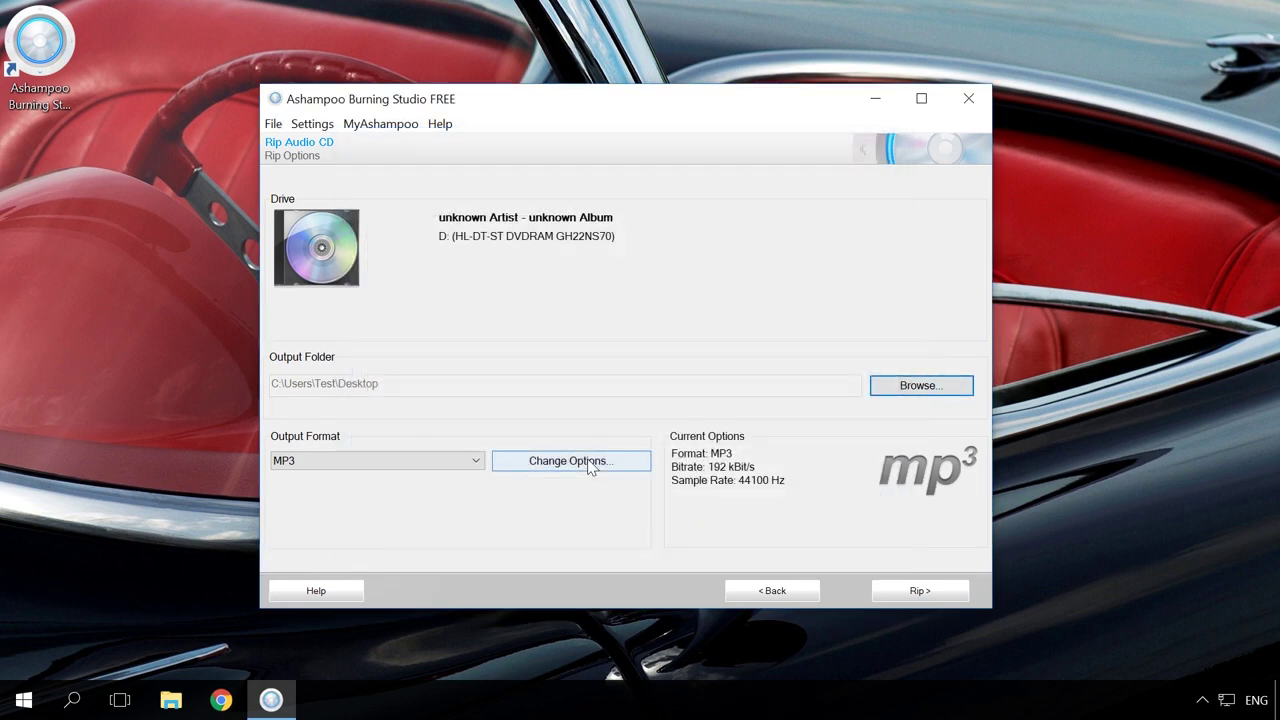
Keep MP3 as the output format and accept its codec settings: Auto read speed, 192 kBit/s bitrate and 44100 Hz sample rate
{"action": "left_click", "coordinate": [420, 463]}
{"action": "left_click", "coordinate": [422, 464]}
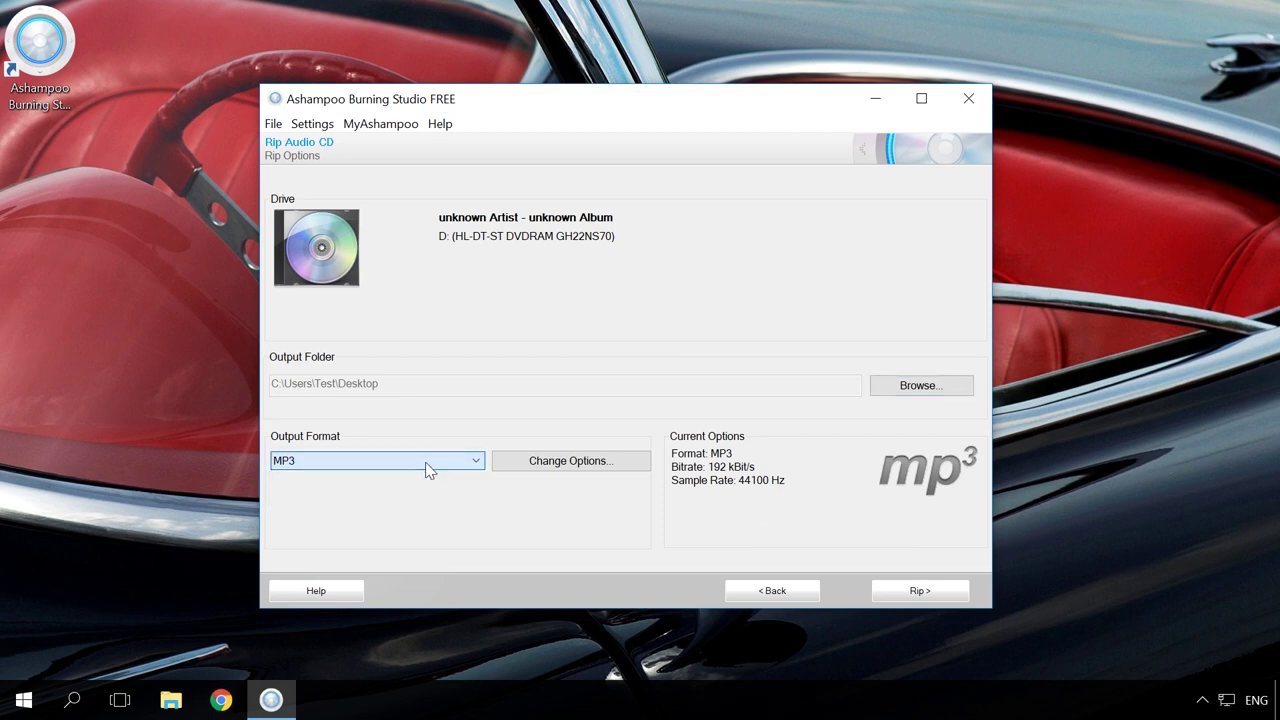
{"action": "left_click", "coordinate": [556, 468]}
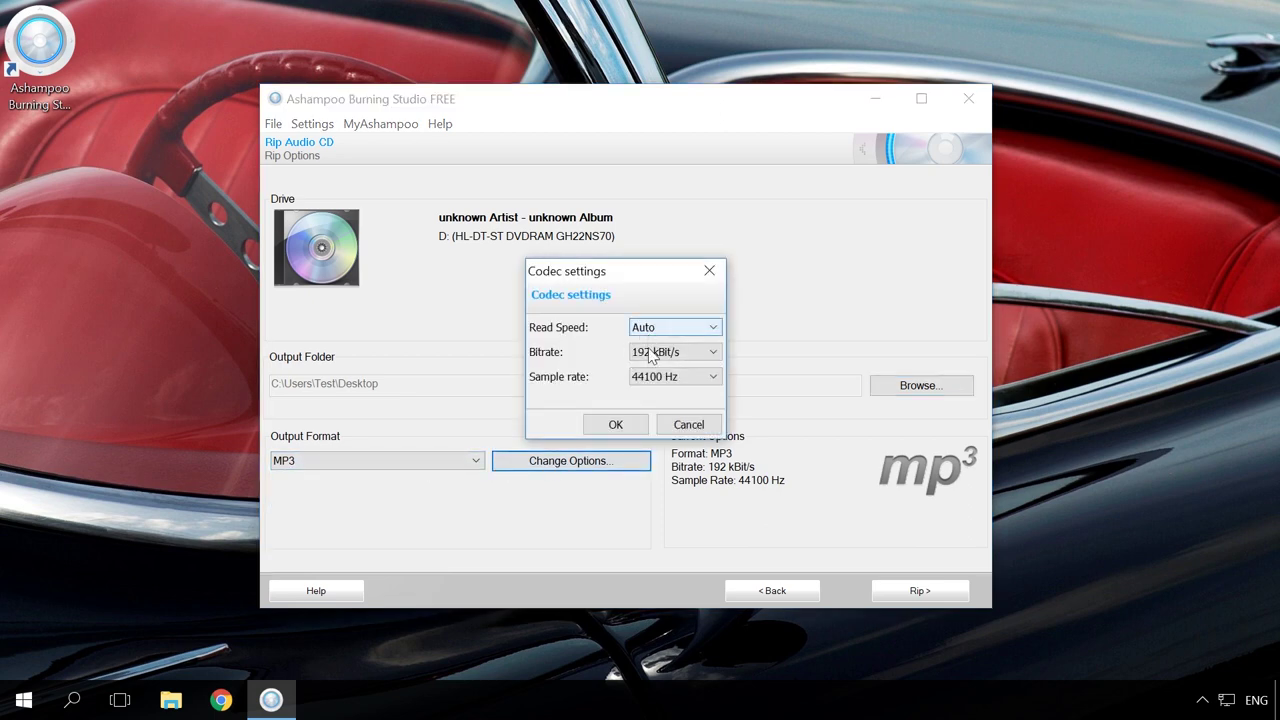
{"action": "left_click", "coordinate": [616, 424]}
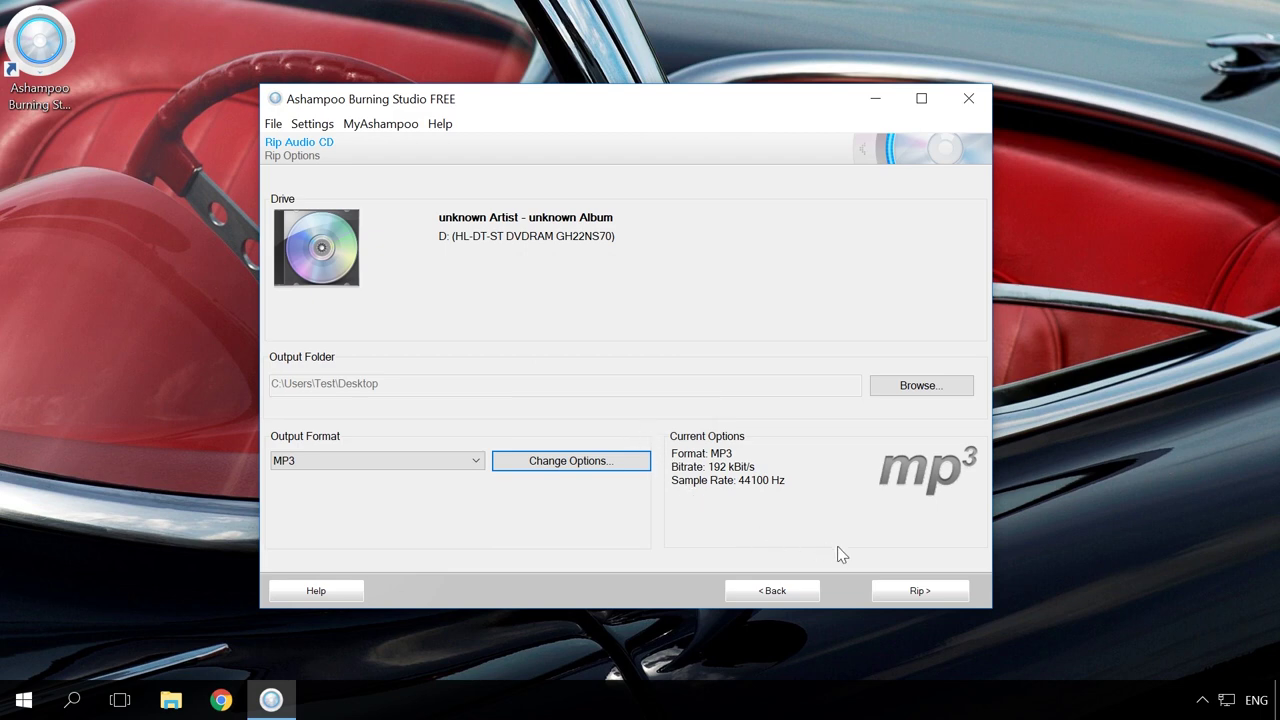
Rip the chosen tracks and exit the program to select the ripped MP3 files on the desktop
{"action": "left_click", "coordinate": [905, 592]}
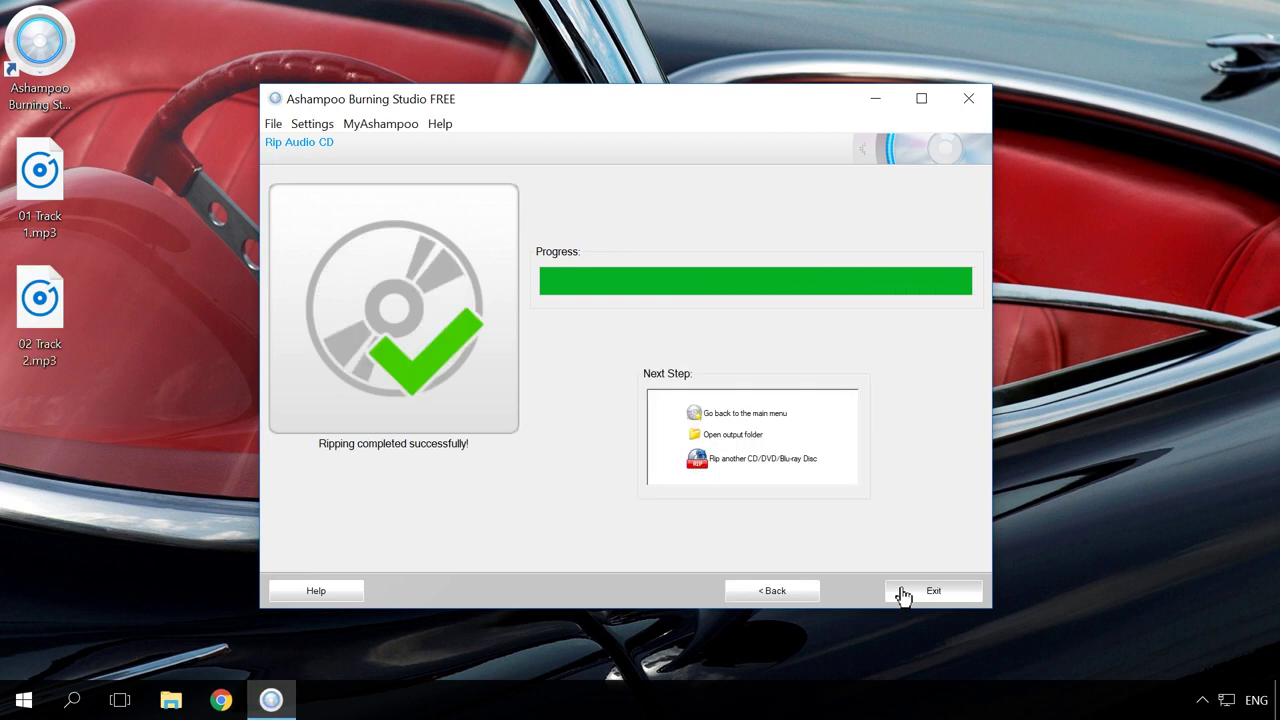
{"action": "left_click", "coordinate": [903, 592]}
{"action": "left_click", "coordinate": [40, 197]}
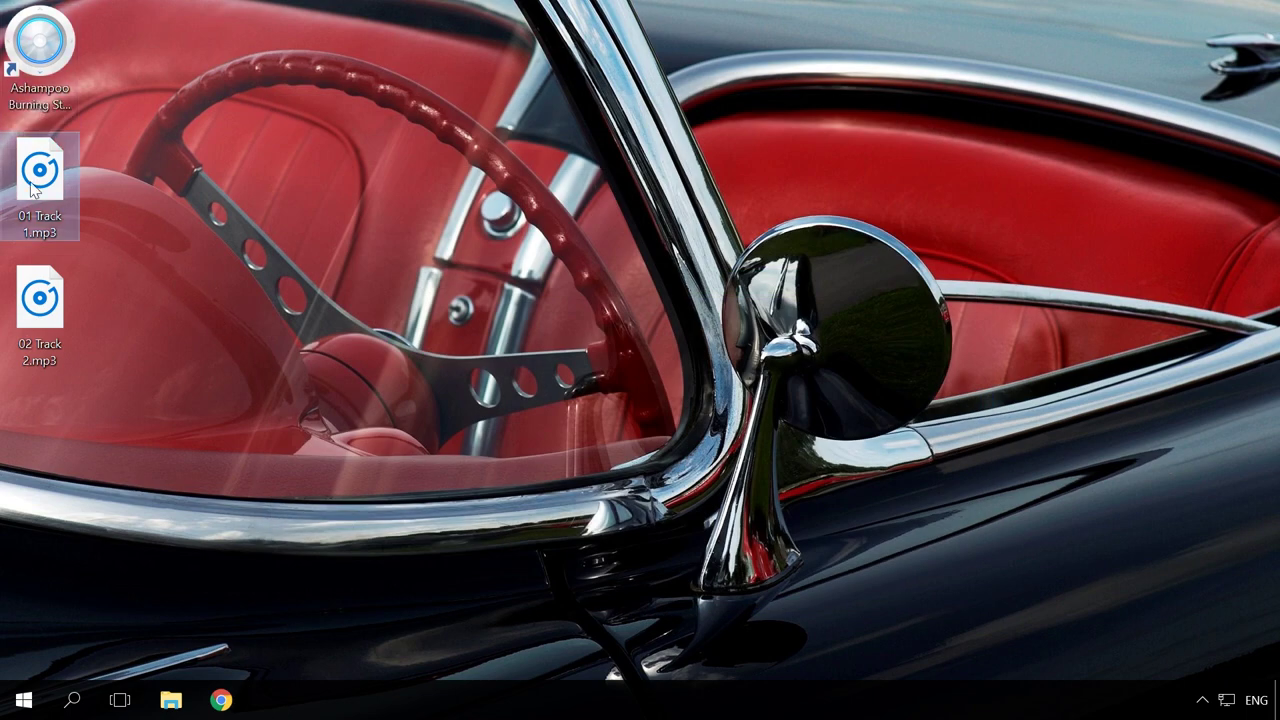
{"action": "left_click", "coordinate": [40, 305]}
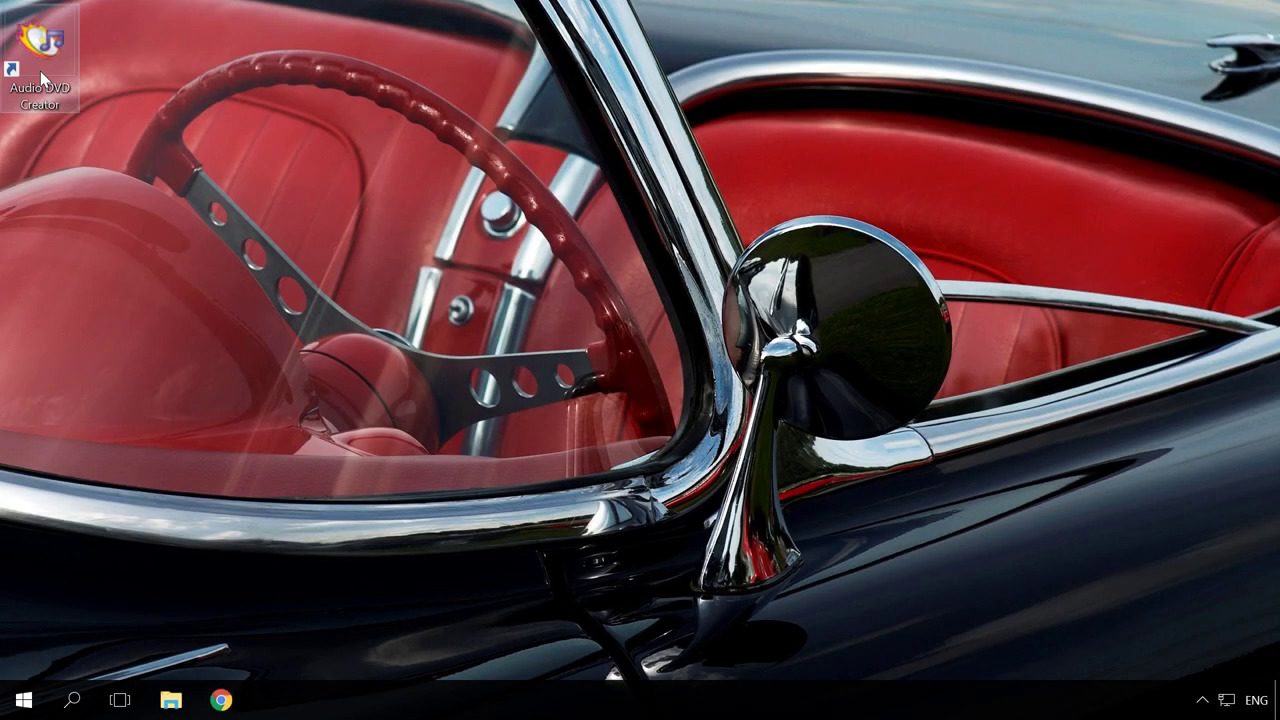
Open Audio DVD Creator from the desktop and start a new Audio DVD project
{"action": "double_click", "coordinate": [40, 71]}
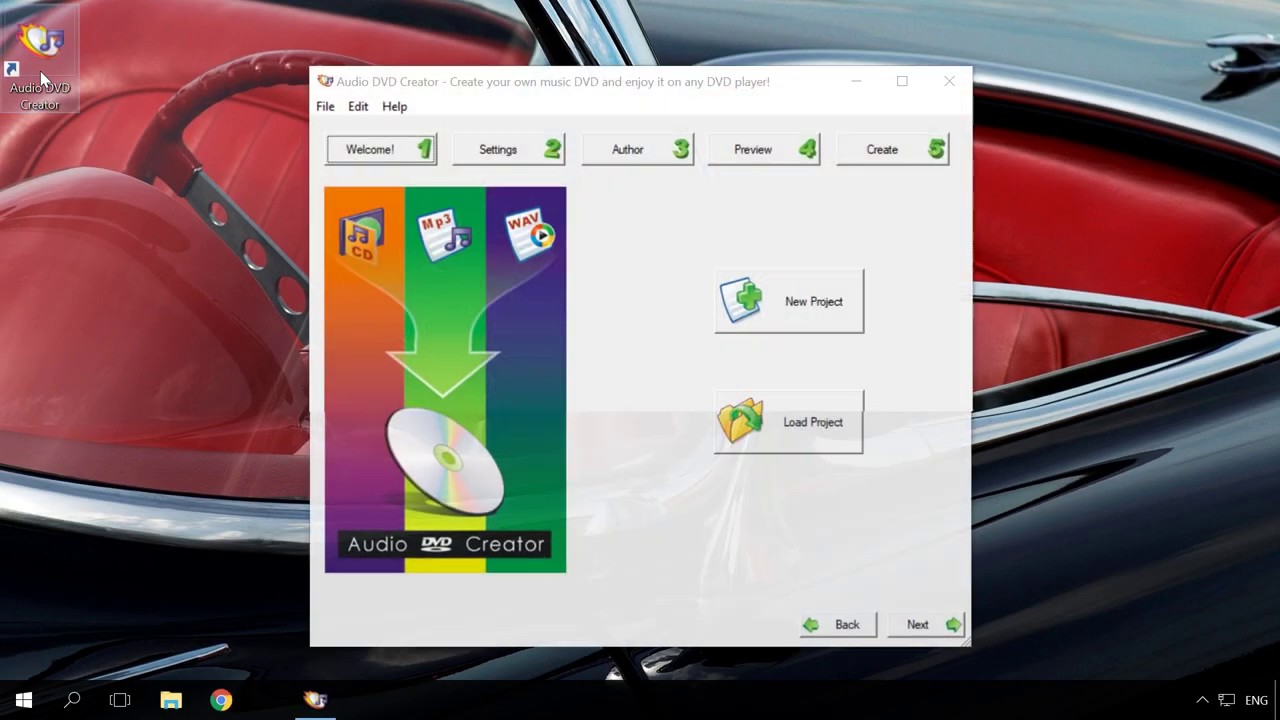
{"action": "left_click", "coordinate": [530, 90]}
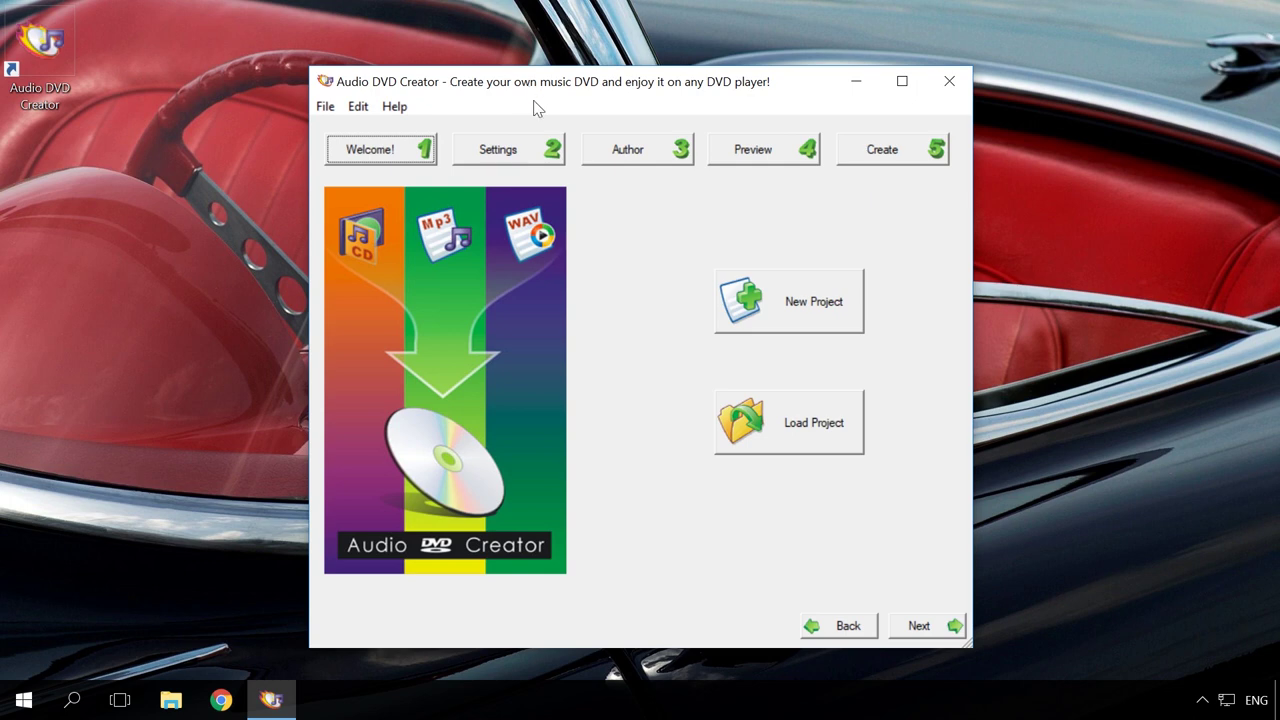
{"action": "left_click", "coordinate": [790, 311]}
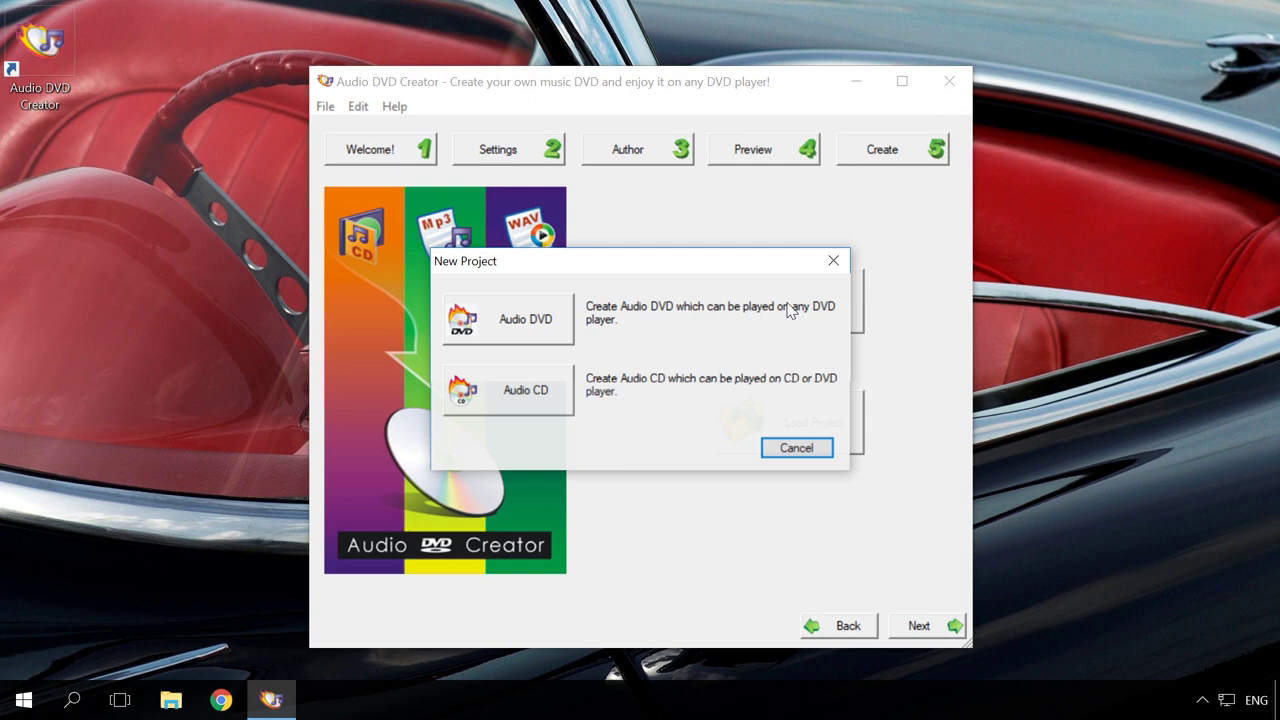
{"action": "left_click", "coordinate": [545, 330]}
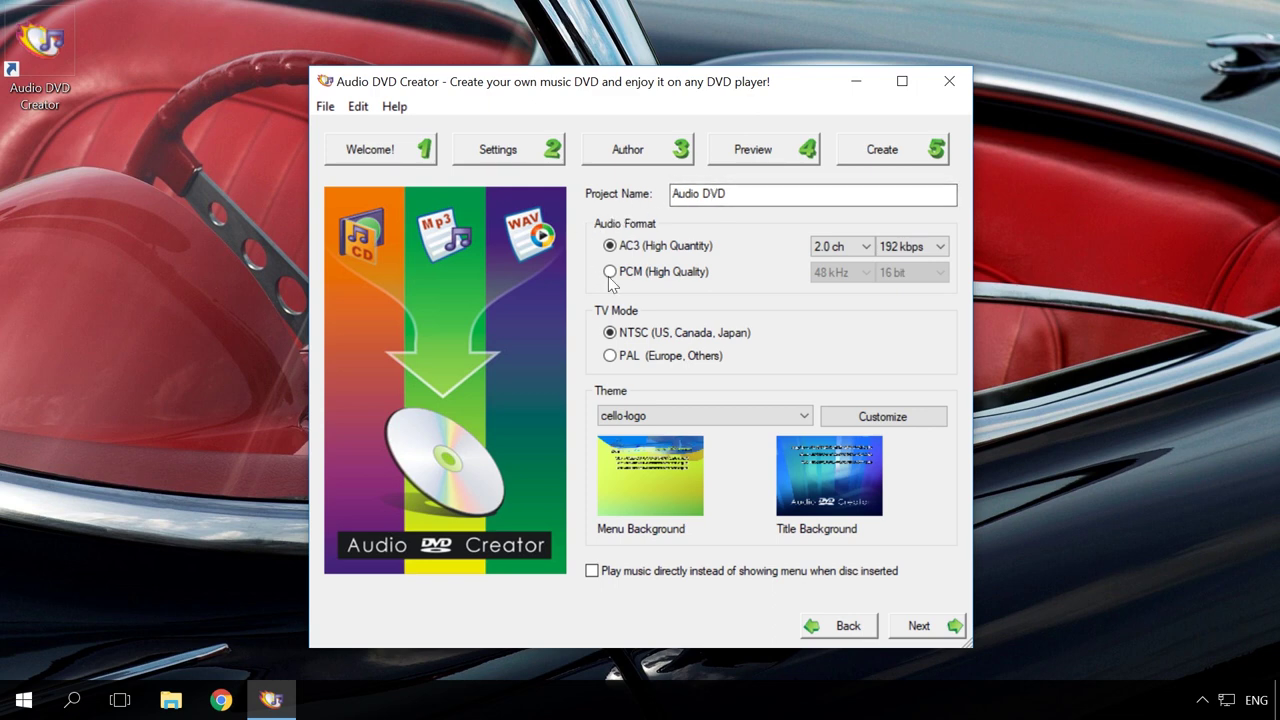
Keep the cello-logo theme, set the TV mode to PAL and proceed to the authoring stage
{"action": "left_click", "coordinate": [630, 416]}
{"action": "left_click", "coordinate": [631, 417]}
{"action": "left_click", "coordinate": [610, 356]}
{"action": "left_click", "coordinate": [915, 627]}
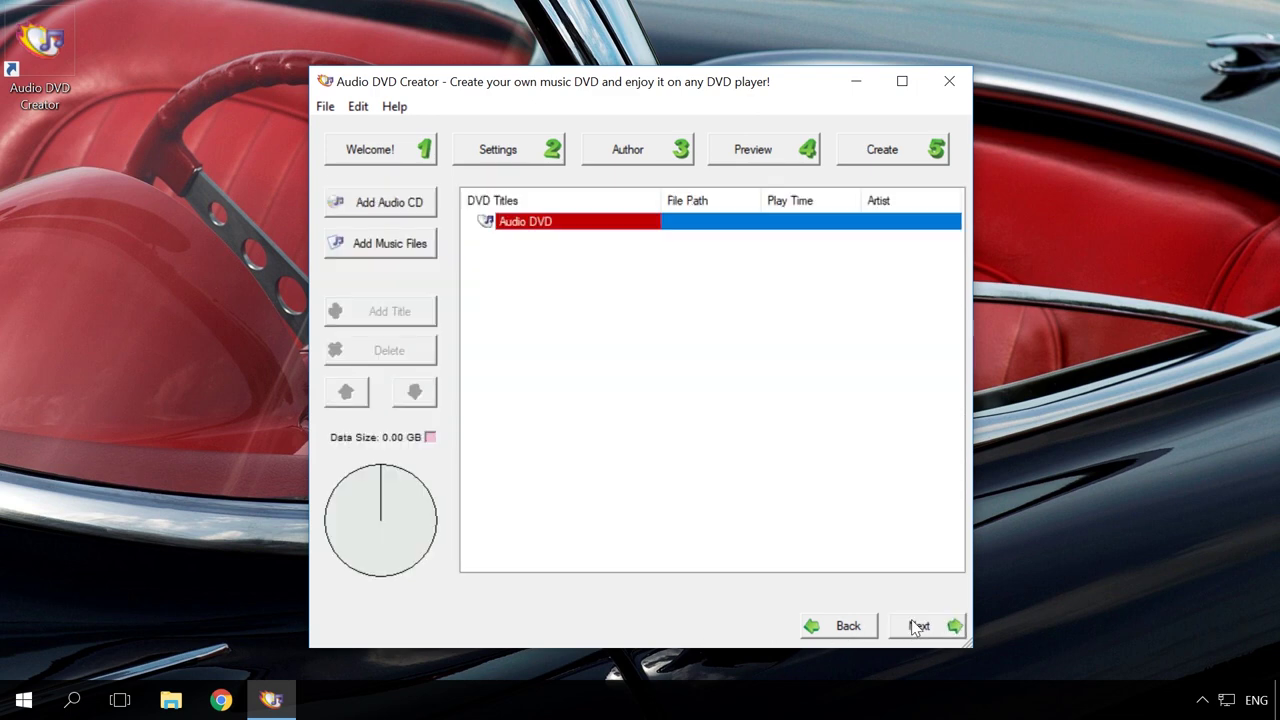
Start adding music files and browse to the 1983 - Kill 'Em All album folder in I:\Music\Metallica (mp3)\01 - Studio albums
{"action": "left_click", "coordinate": [408, 253]}
{"action": "left_click", "coordinate": [380, 186]}
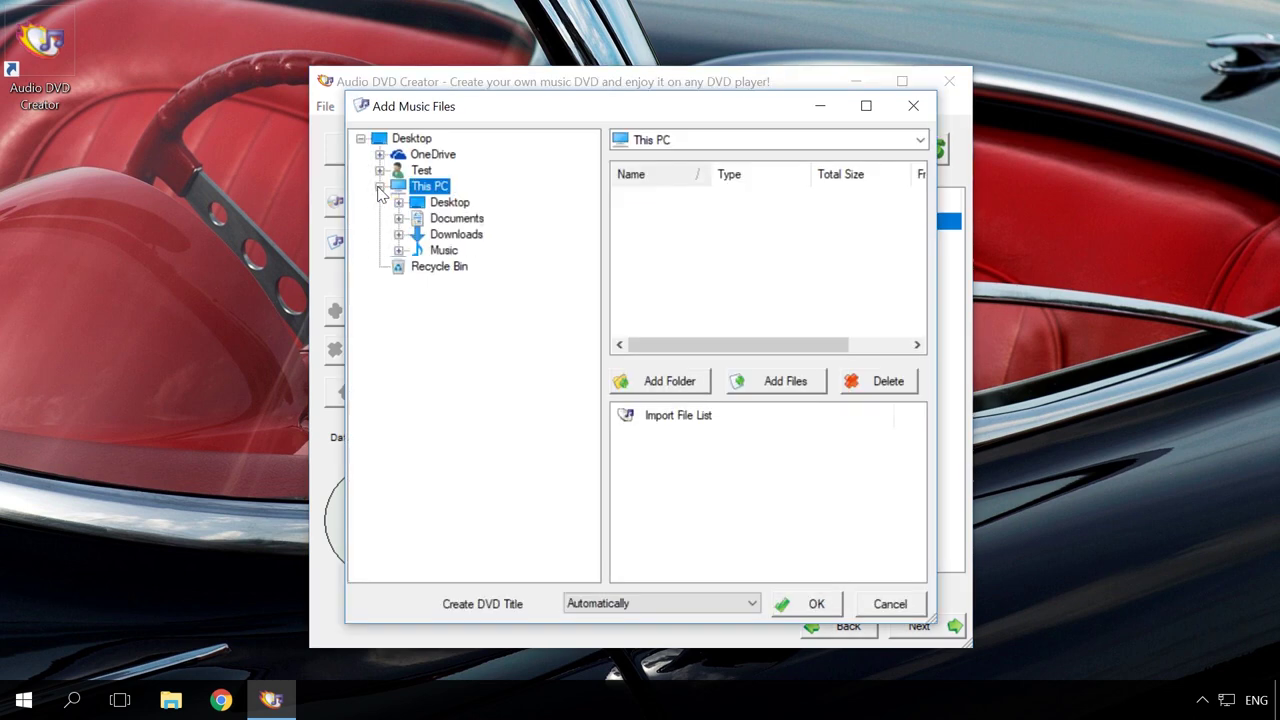
{"action": "left_click", "coordinate": [399, 346]}
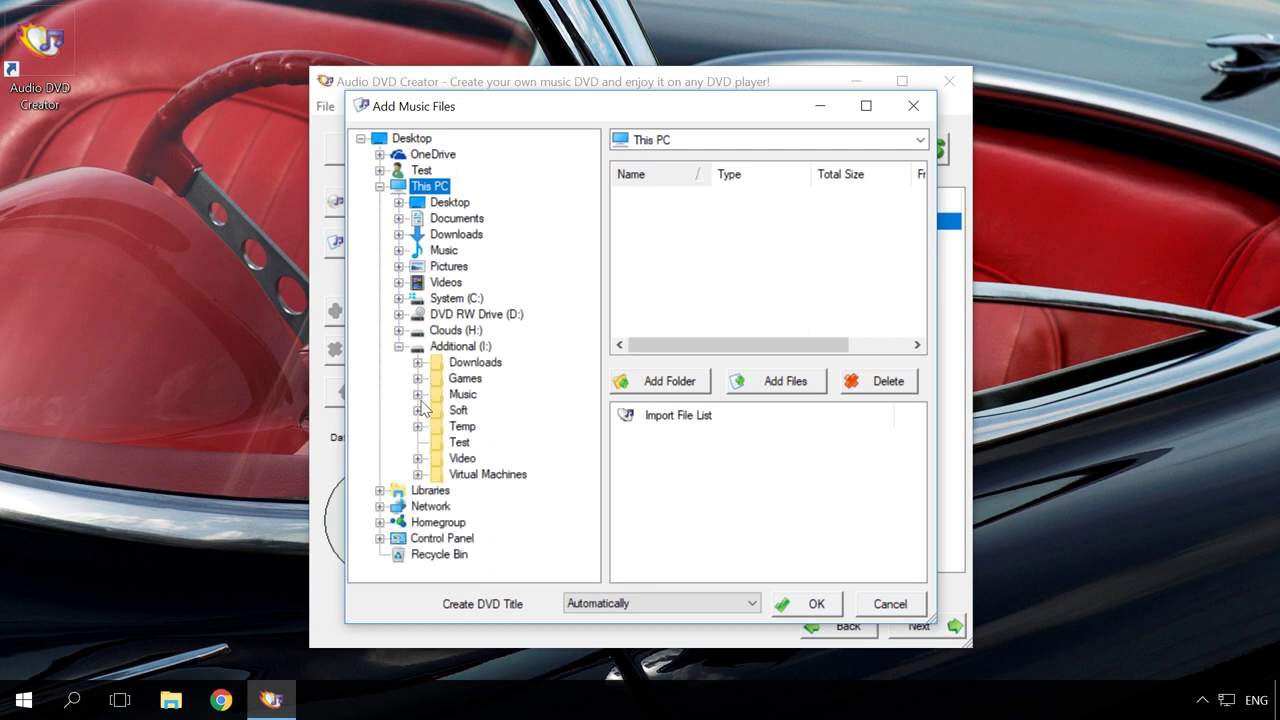
{"action": "left_click", "coordinate": [417, 394]}
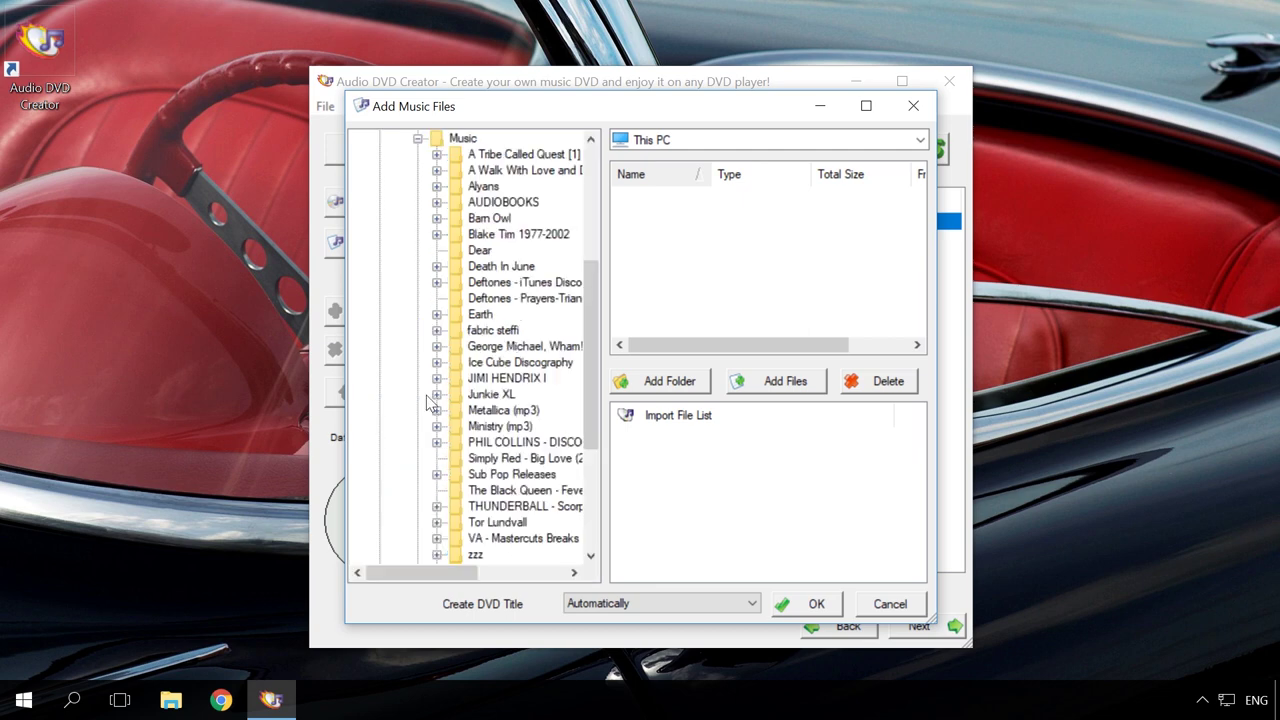
{"action": "left_click", "coordinate": [437, 410]}
{"action": "left_click", "coordinate": [455, 426]}
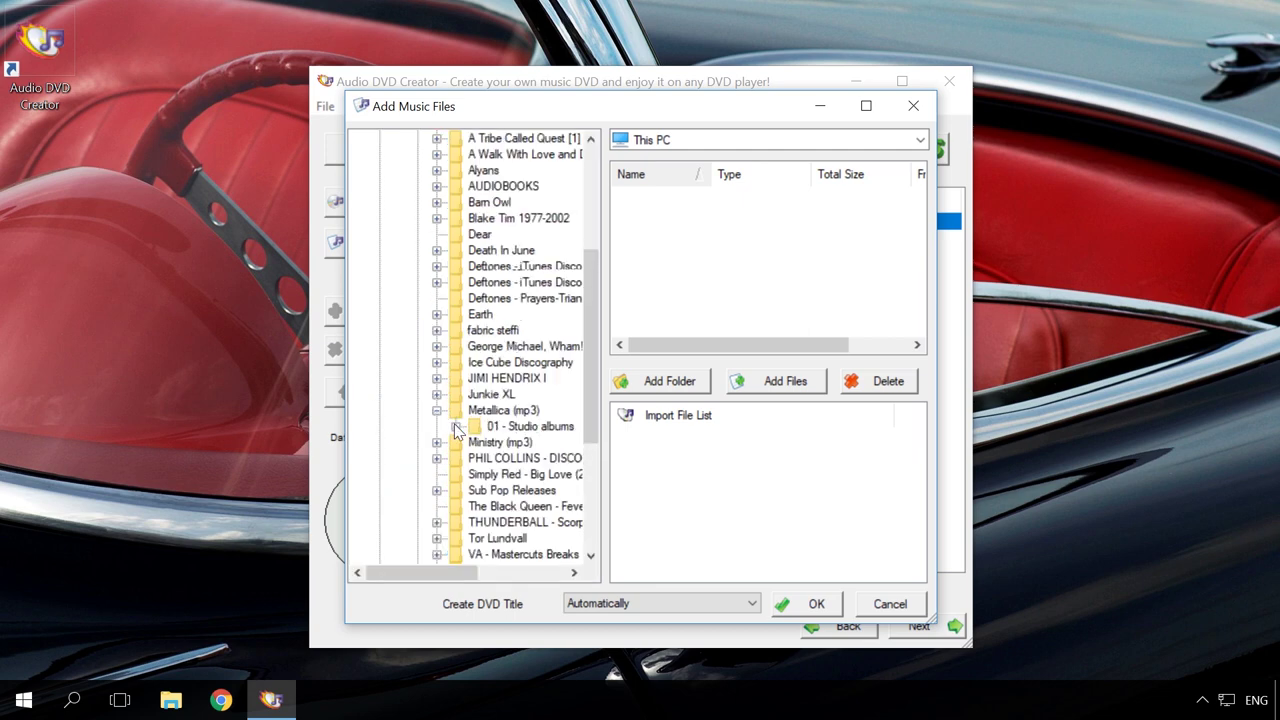
{"action": "left_click", "coordinate": [475, 426]}
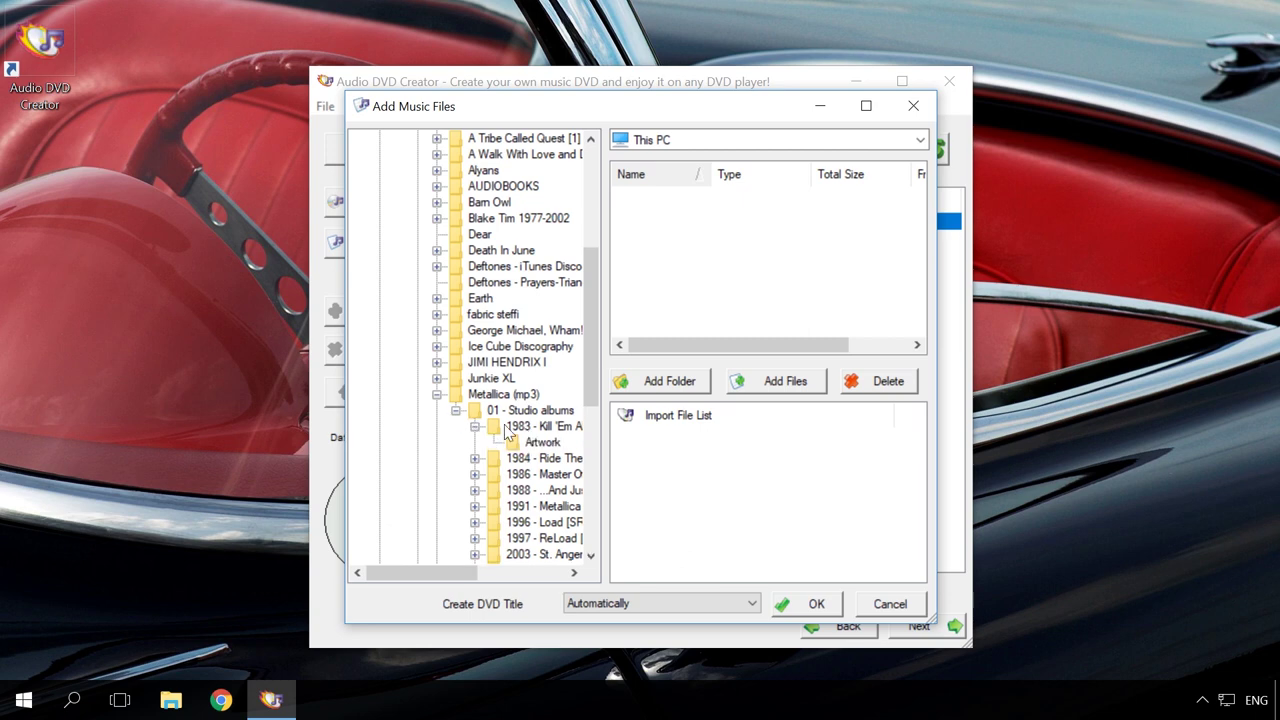
{"action": "left_click", "coordinate": [522, 428]}
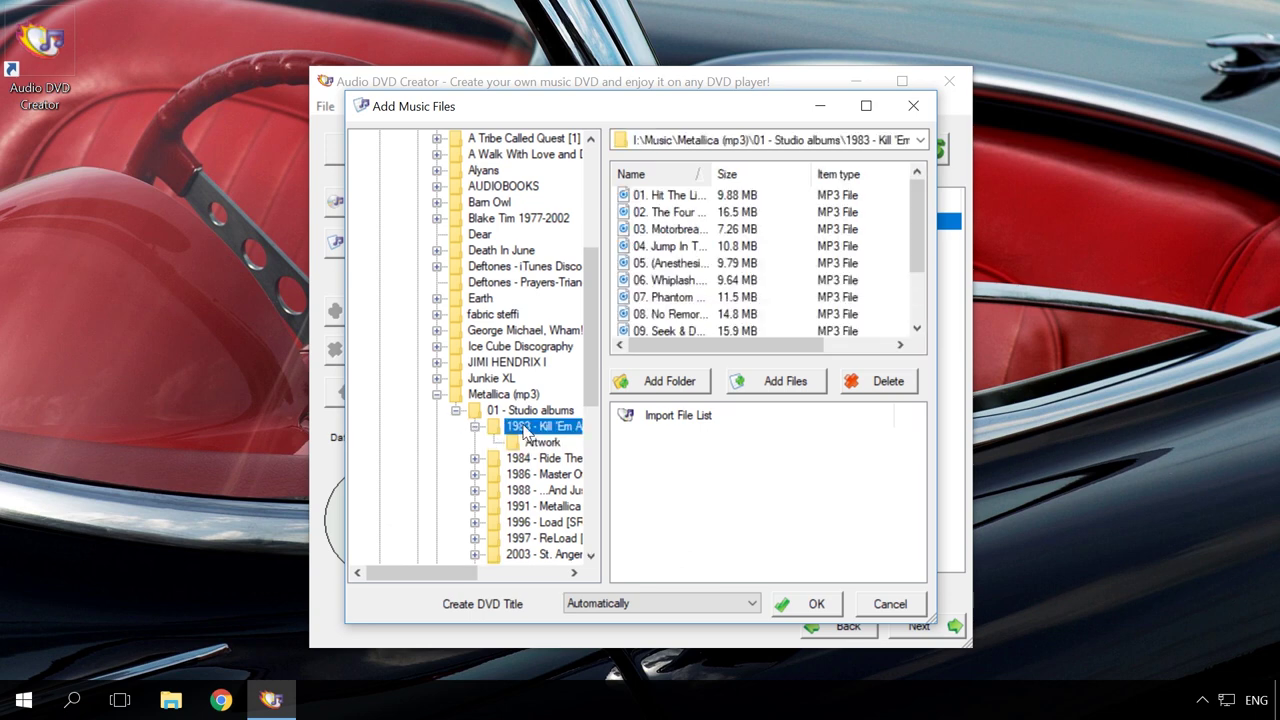
Import tracks 01 through 06 of the album into the Audio DVD project and advance past the preview stage
{"action": "left_click", "coordinate": [662, 198]}
{"action": "left_click", "coordinate": [661, 281], "text": "shift"}
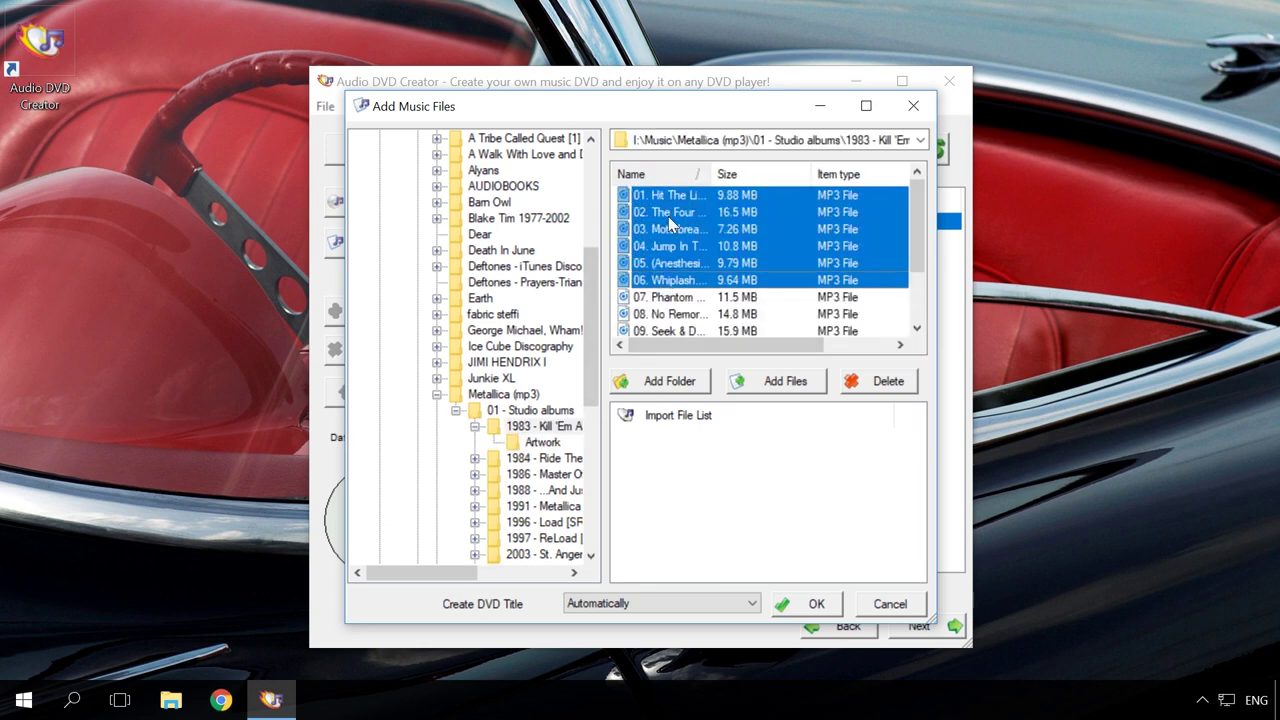
{"action": "left_click", "coordinate": [760, 383]}
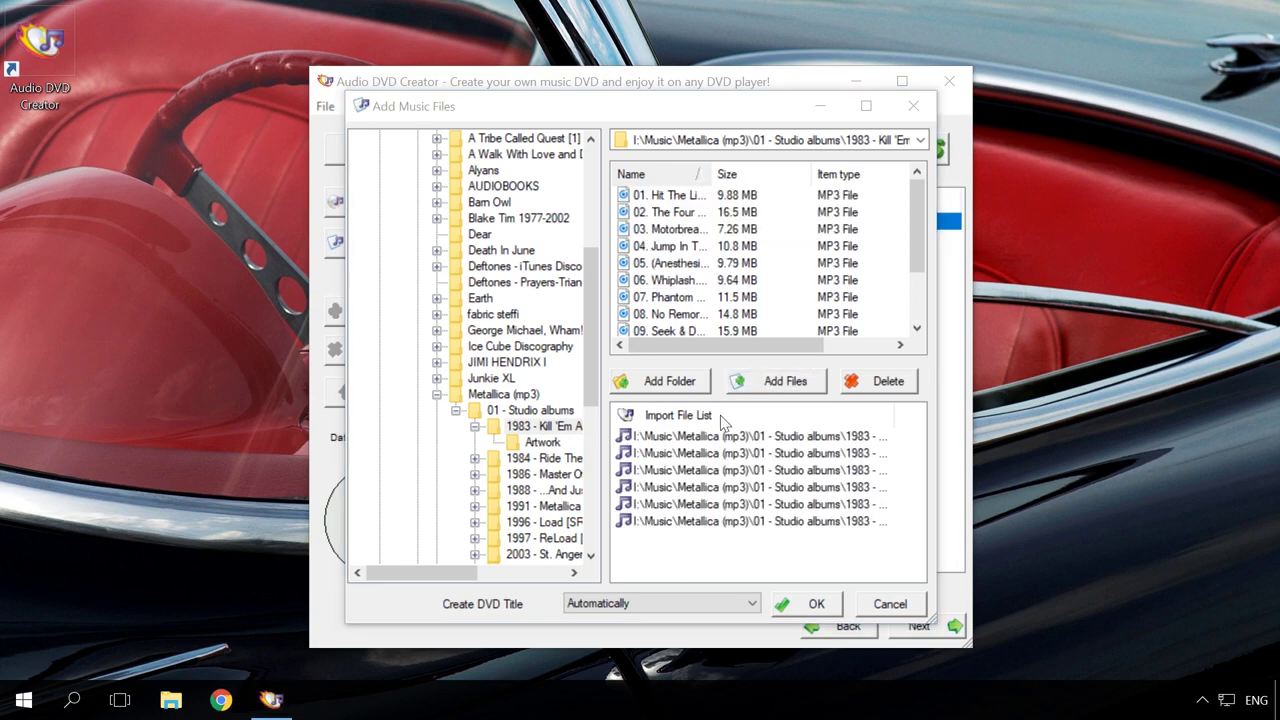
{"action": "left_click", "coordinate": [814, 604]}
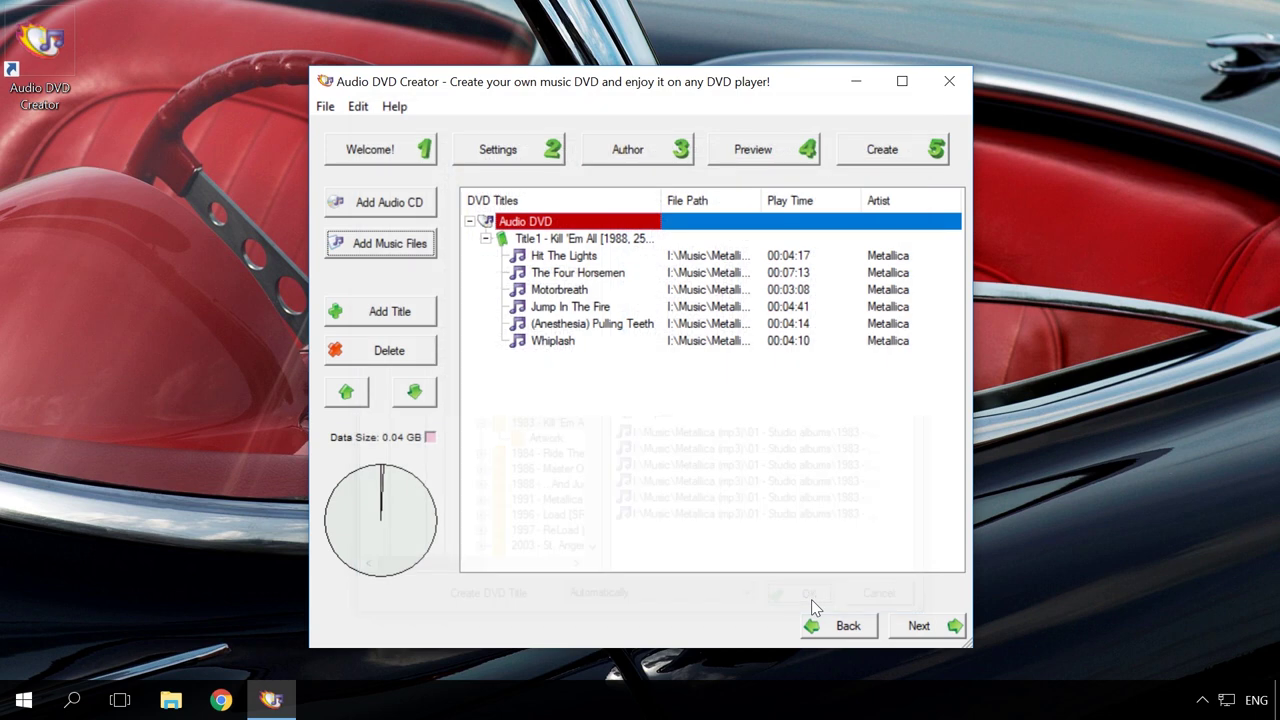
{"action": "left_click", "coordinate": [919, 627]}
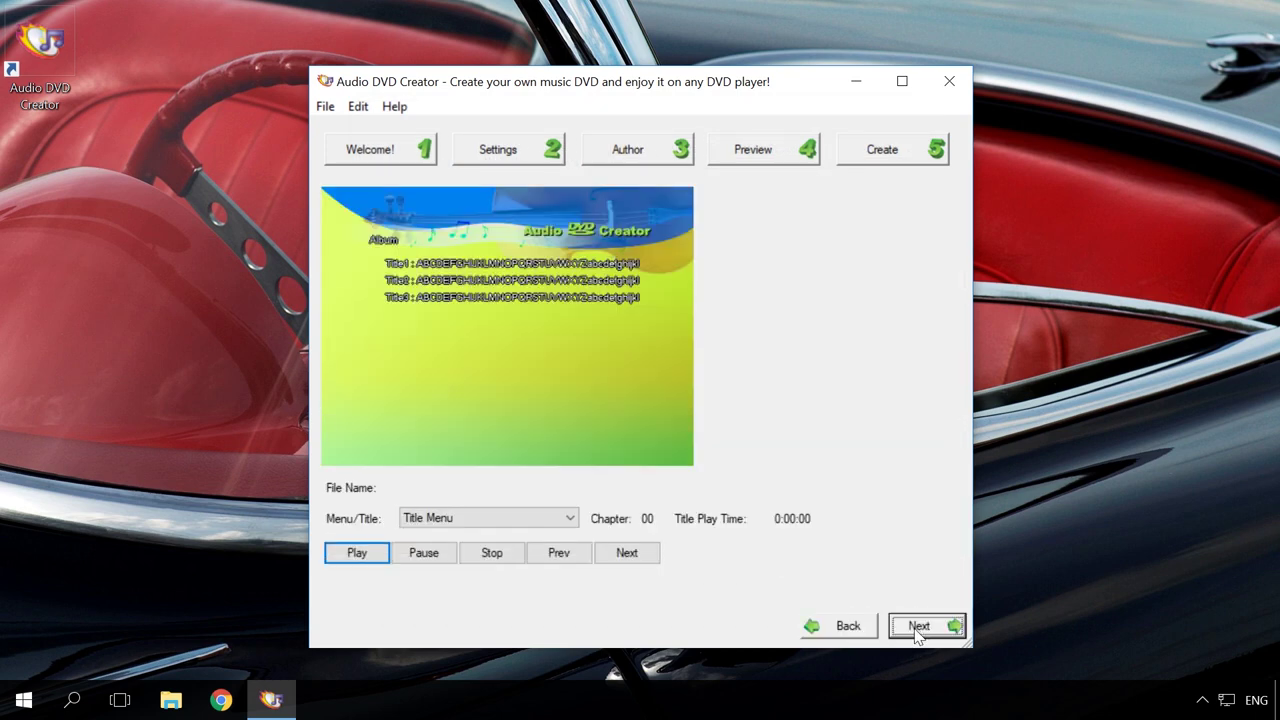
{"action": "left_click", "coordinate": [920, 632]}
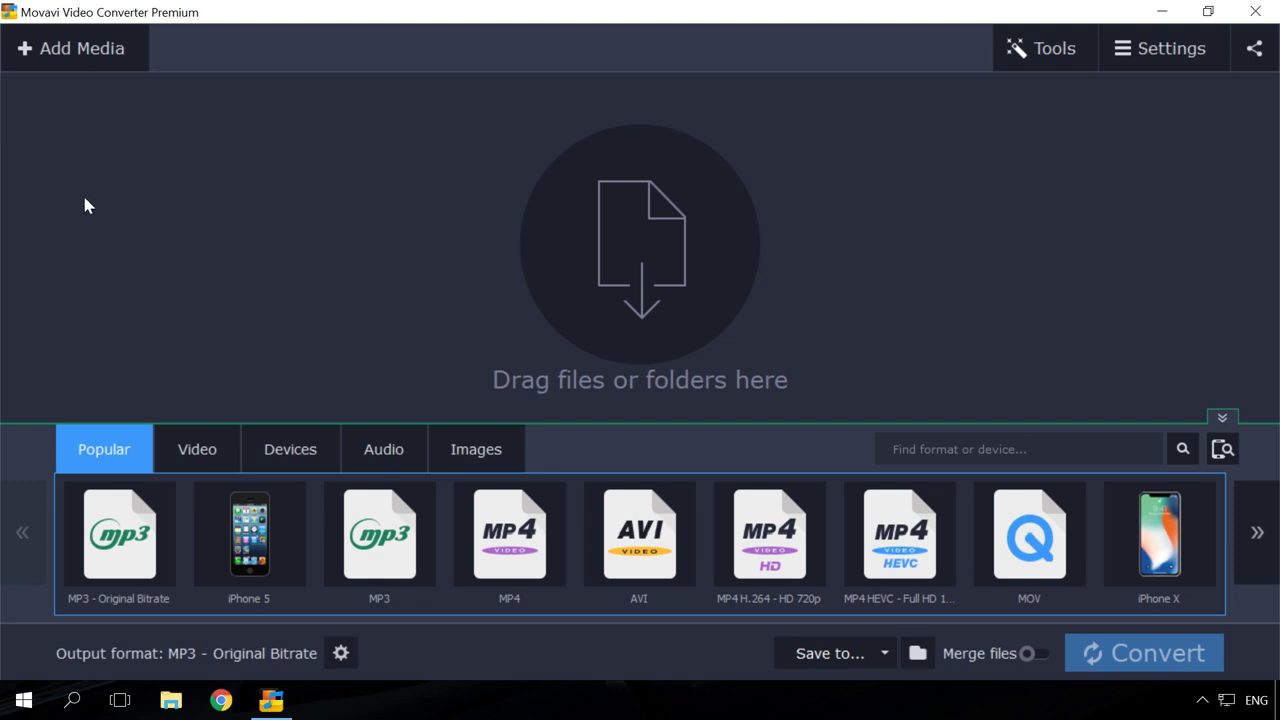
In Movavi Video Converter Premium, add the H:/Audio DVD disc as the source media
{"action": "left_click", "coordinate": [57, 57]}
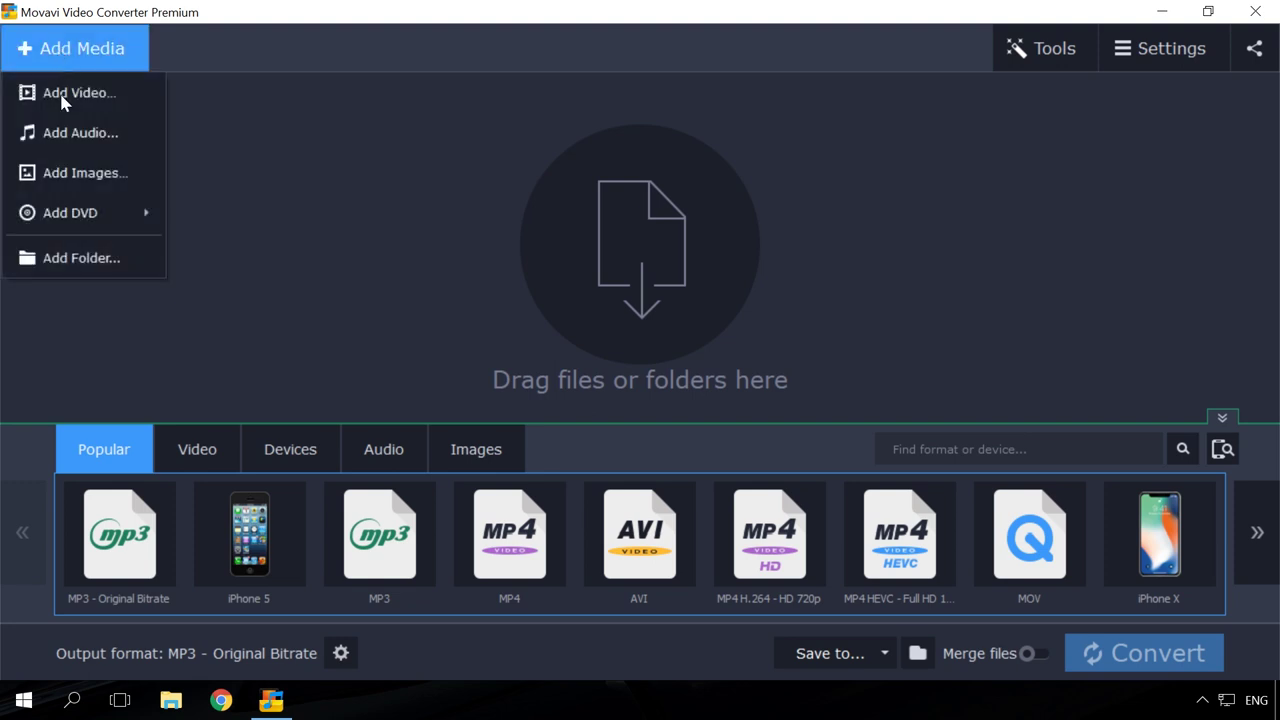
{"action": "mouse_move", "coordinate": [43, 214]}
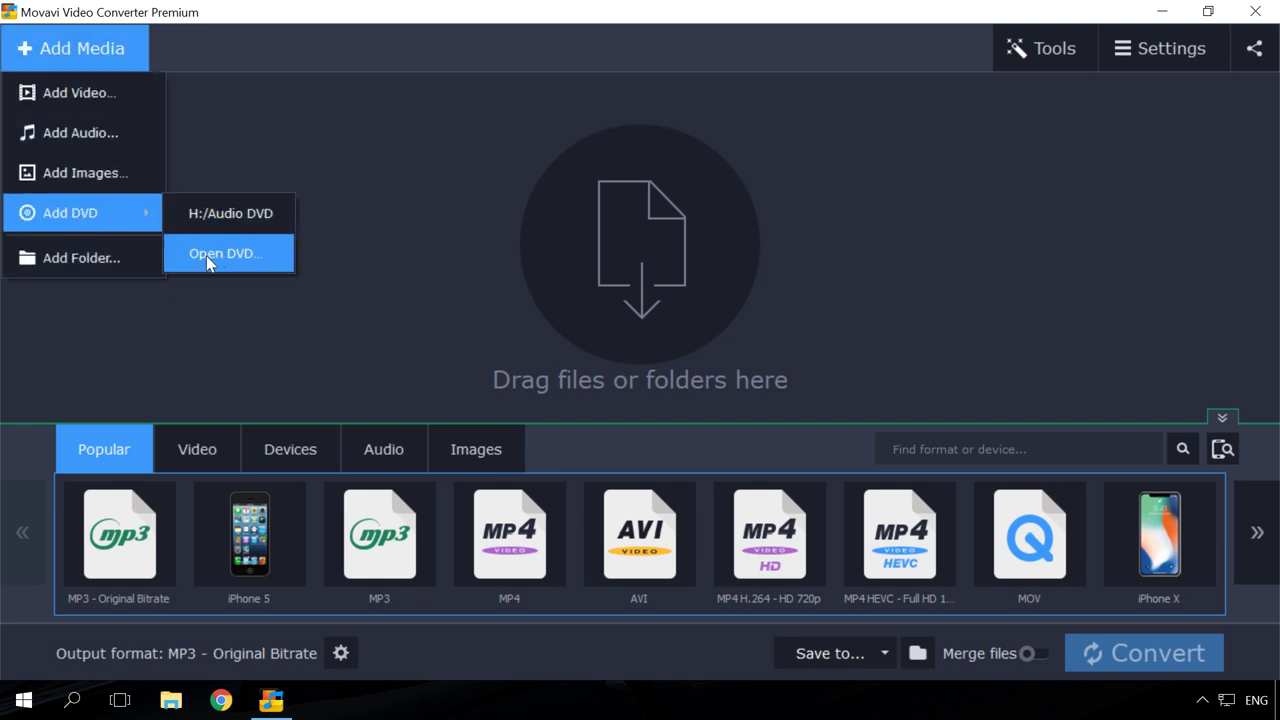
{"action": "left_click", "coordinate": [261, 213]}
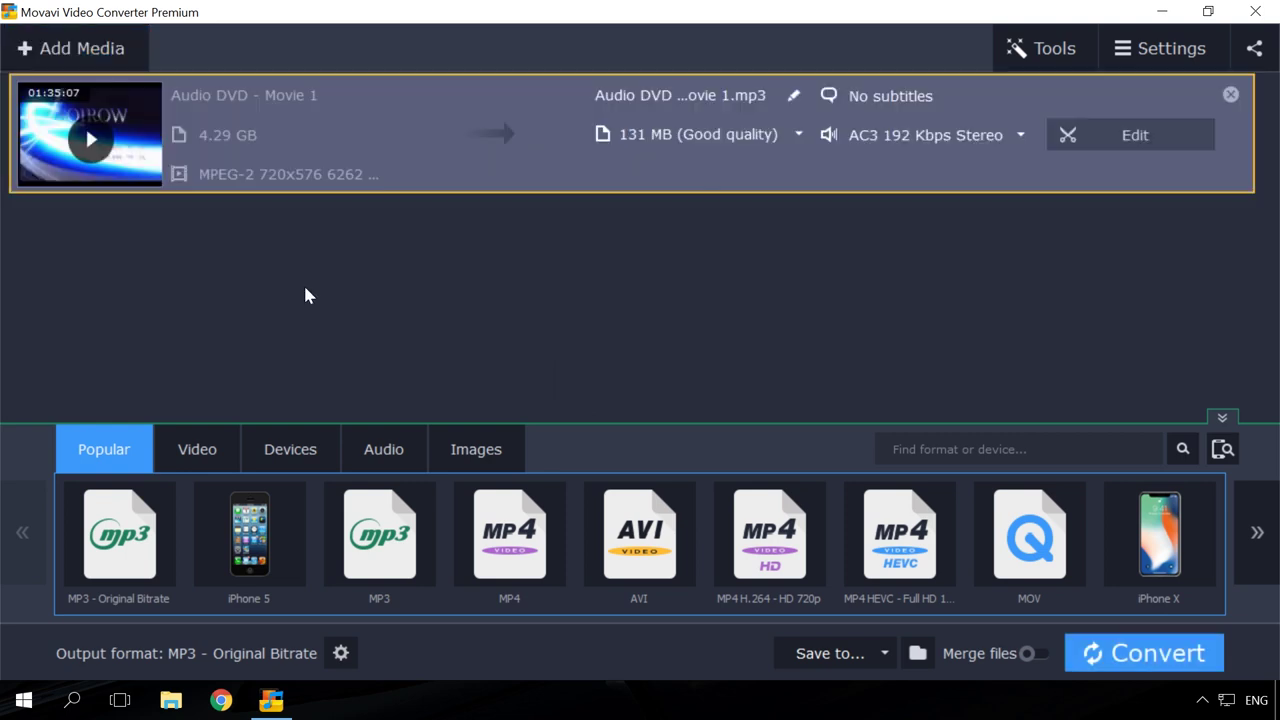
Set the output format to the audio preset MP3 - Original Bitrate
{"action": "left_click", "coordinate": [394, 450]}
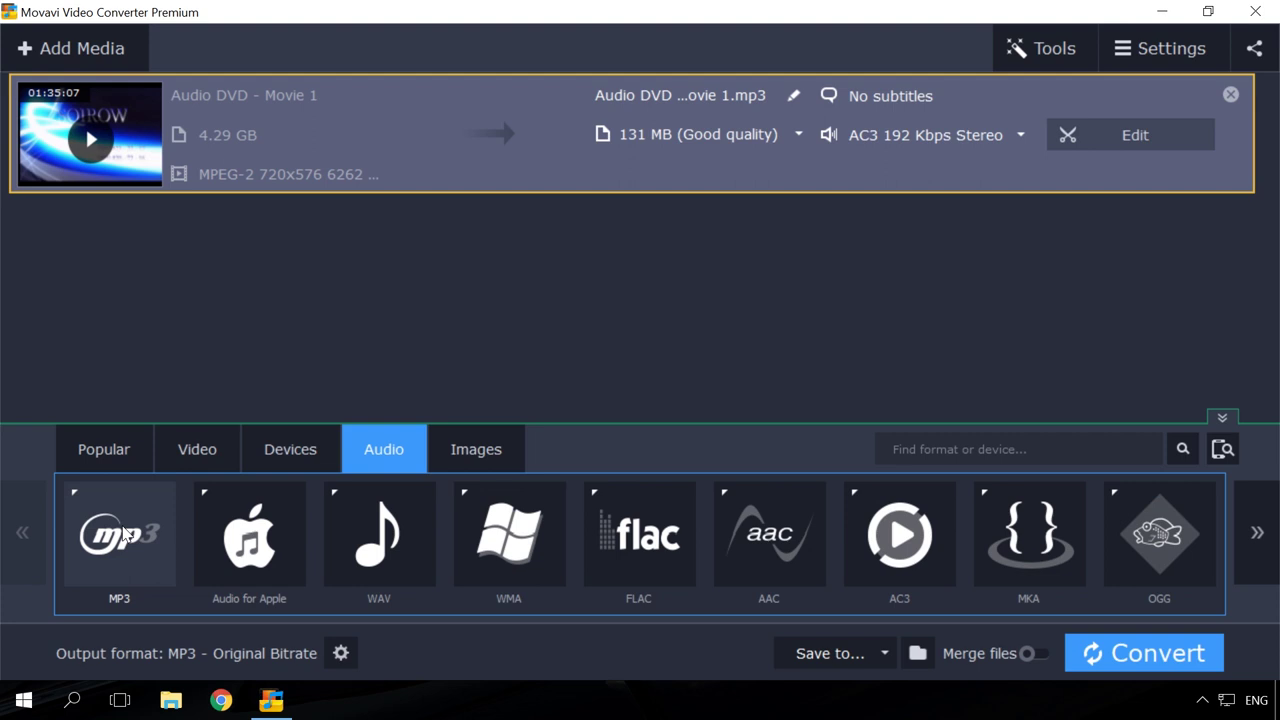
{"action": "left_click", "coordinate": [121, 535]}
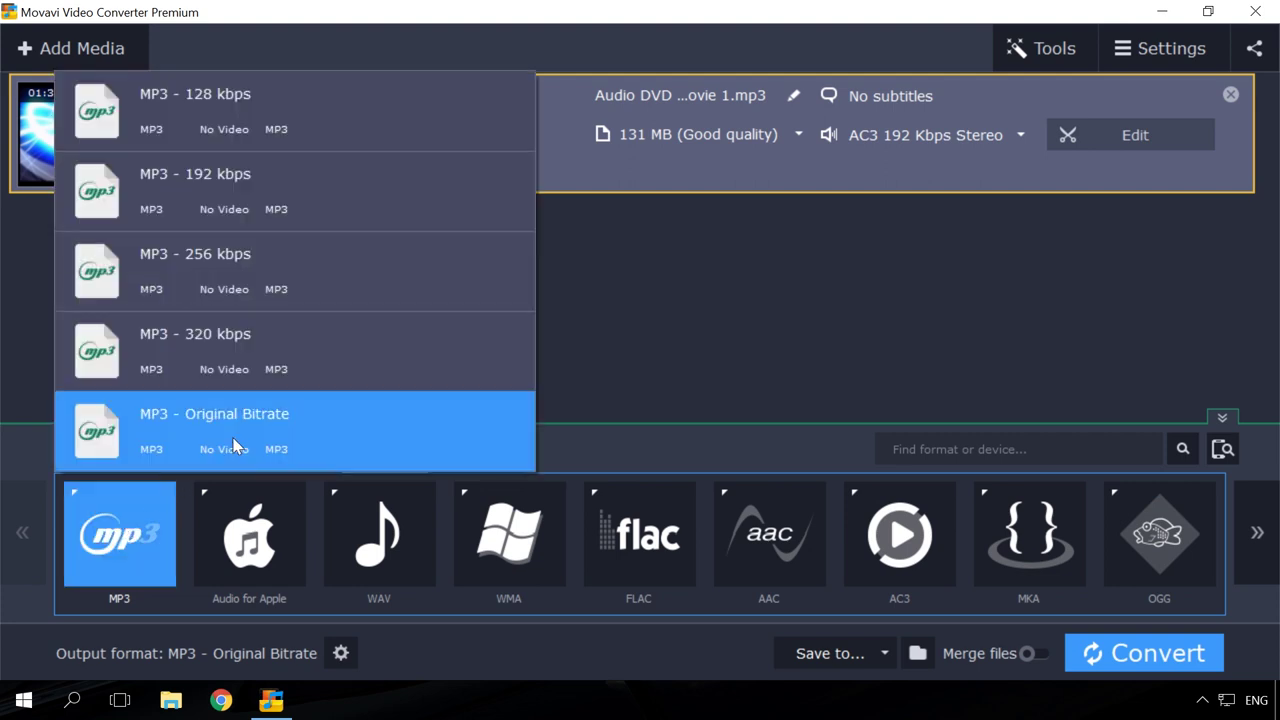
{"action": "left_click", "coordinate": [233, 444]}
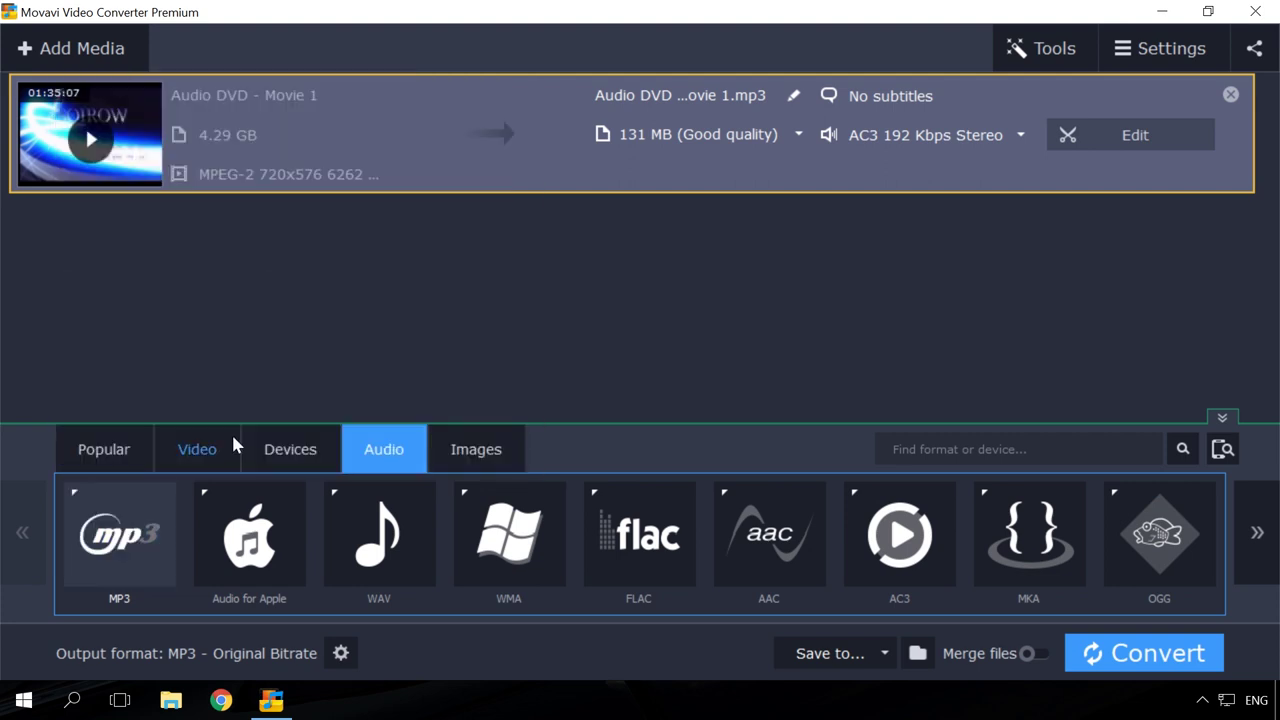
Choose the folder for saving the output file and start converting the Audio DVD to MP3
{"action": "left_click", "coordinate": [916, 653]}
{"action": "left_click", "coordinate": [90, 166]}
{"action": "left_click", "coordinate": [436, 469]}
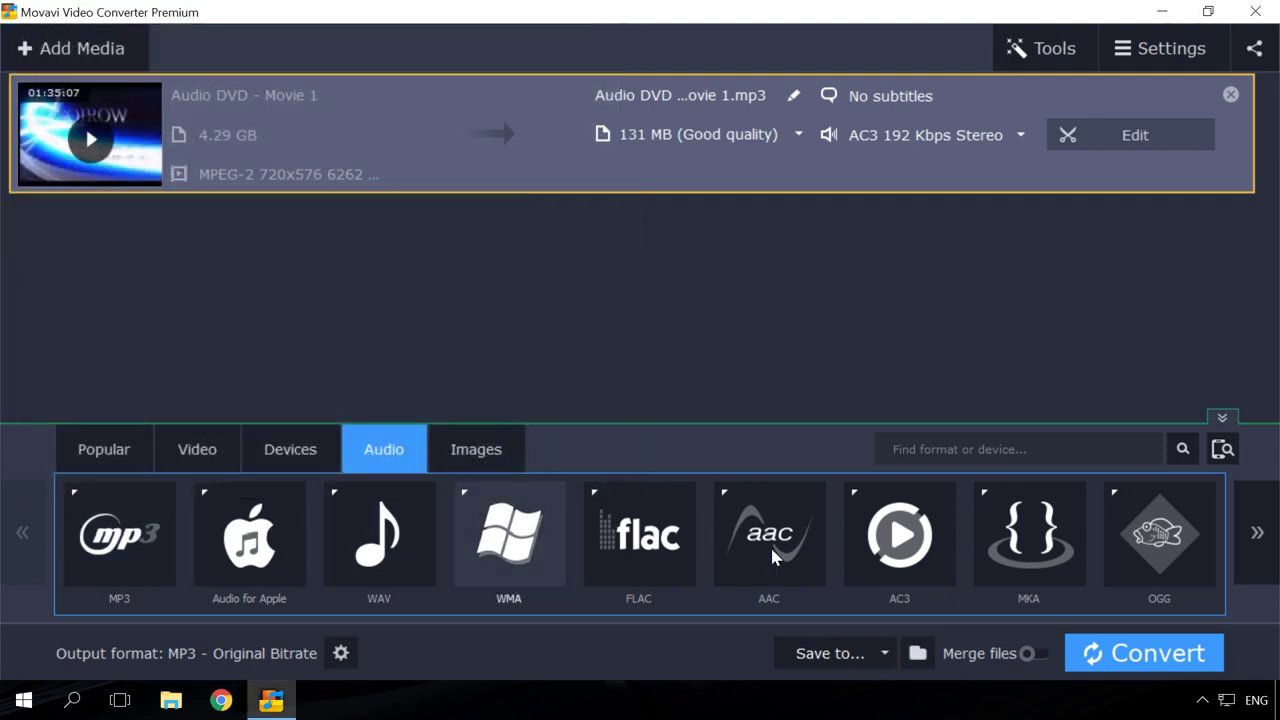
{"action": "left_click", "coordinate": [1120, 657]}
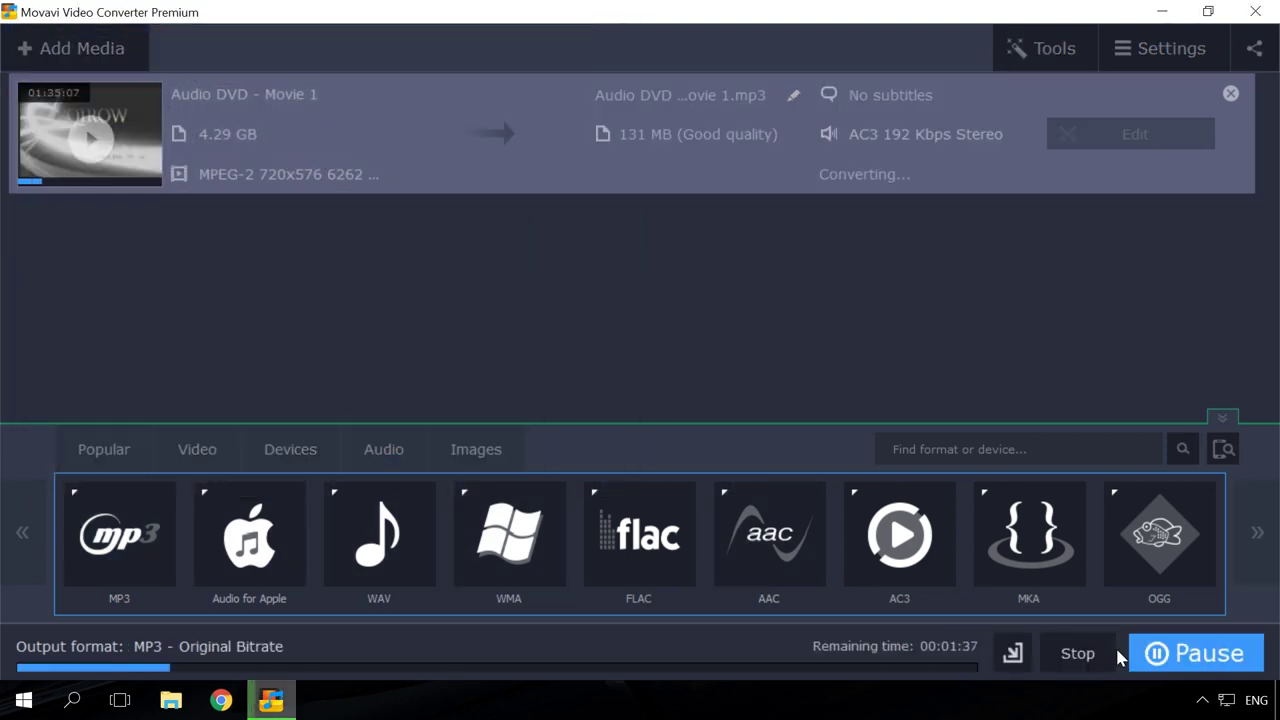